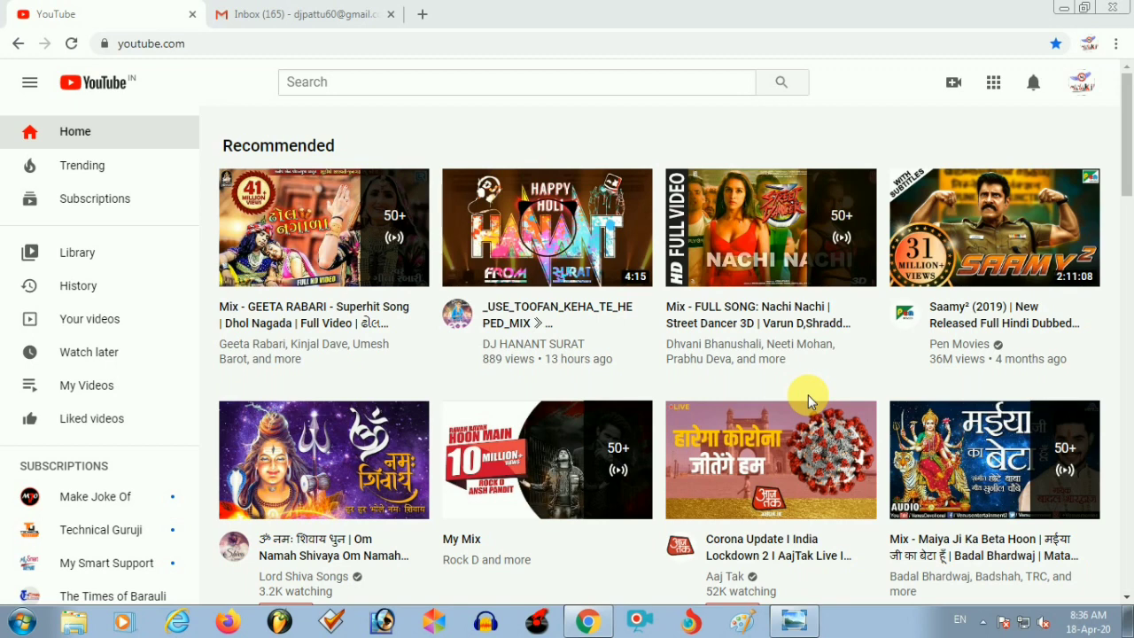
Step: Read the YouTube Creators email about Self-Certification in the Gmail inbox and close the mail tab
{"action": "left_click", "coordinate": [228, 14]}
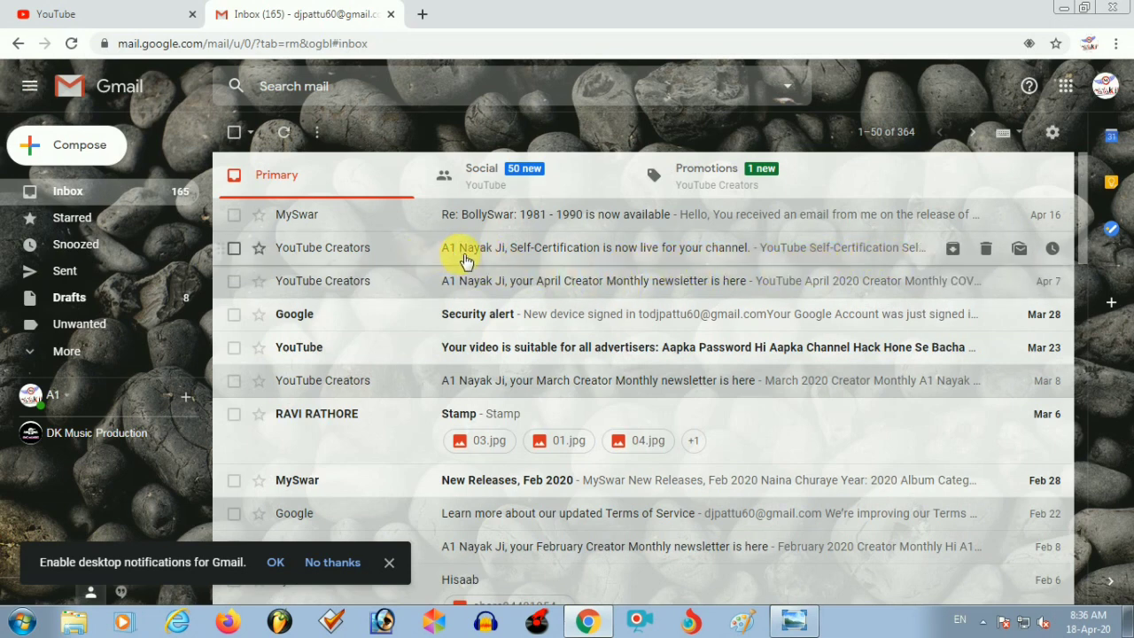
{"action": "left_click", "coordinate": [671, 262]}
{"action": "scroll", "coordinate": [790, 451], "scroll_direction": "down", "scroll_amount": 5}
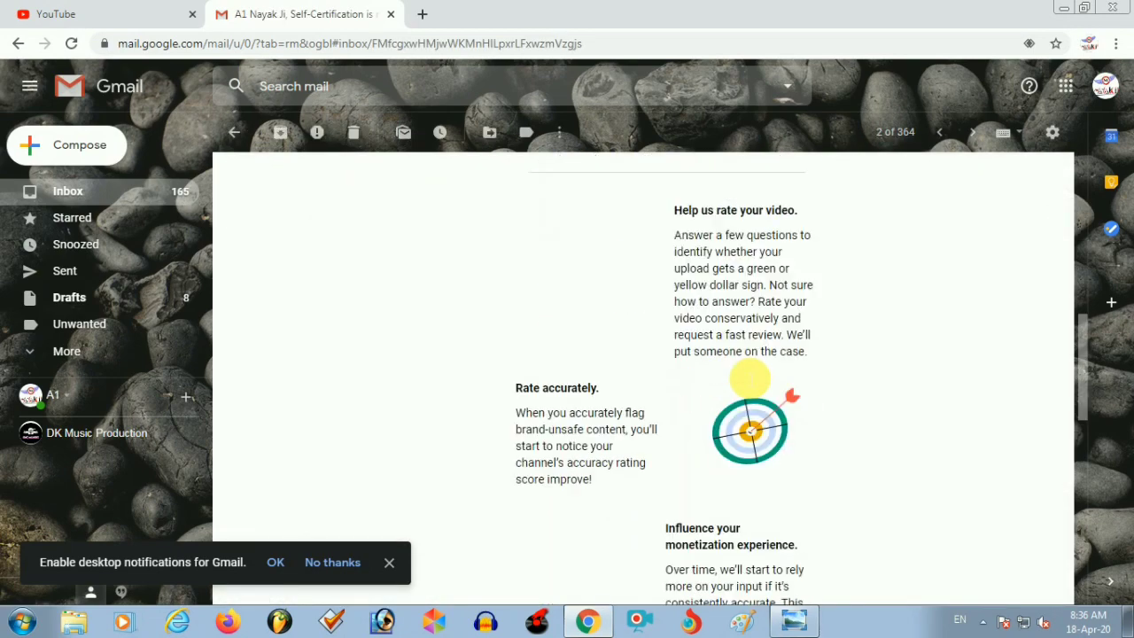
{"action": "scroll", "coordinate": [751, 378], "scroll_direction": "down", "scroll_amount": 10}
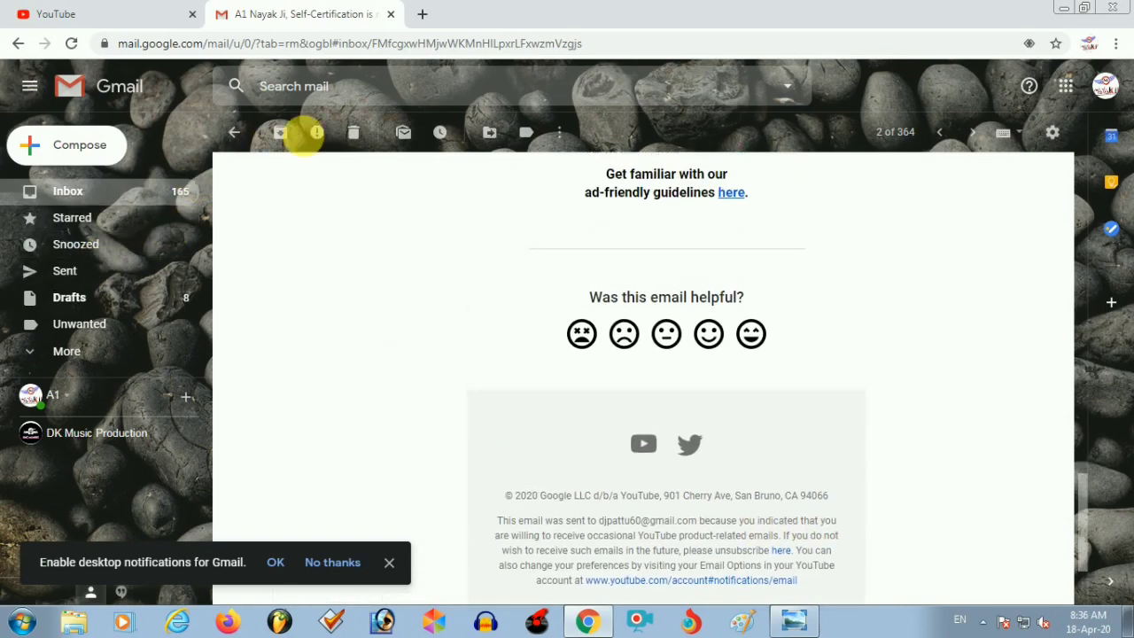
{"action": "scroll", "coordinate": [469, 240], "scroll_direction": "up", "scroll_amount": 10}
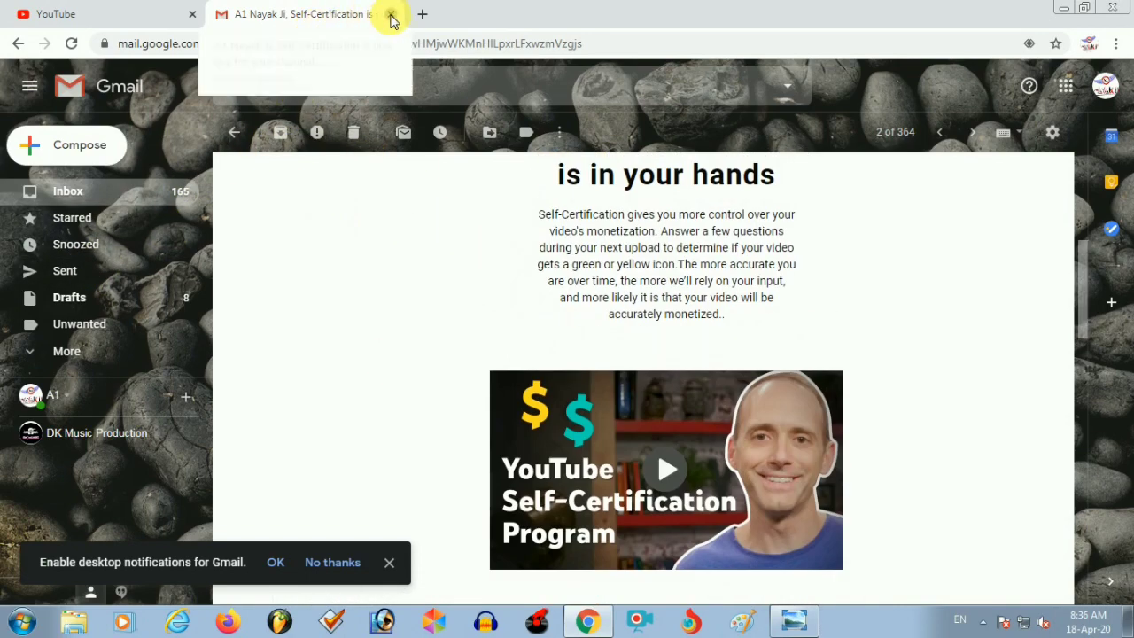
{"action": "left_click", "coordinate": [390, 15]}
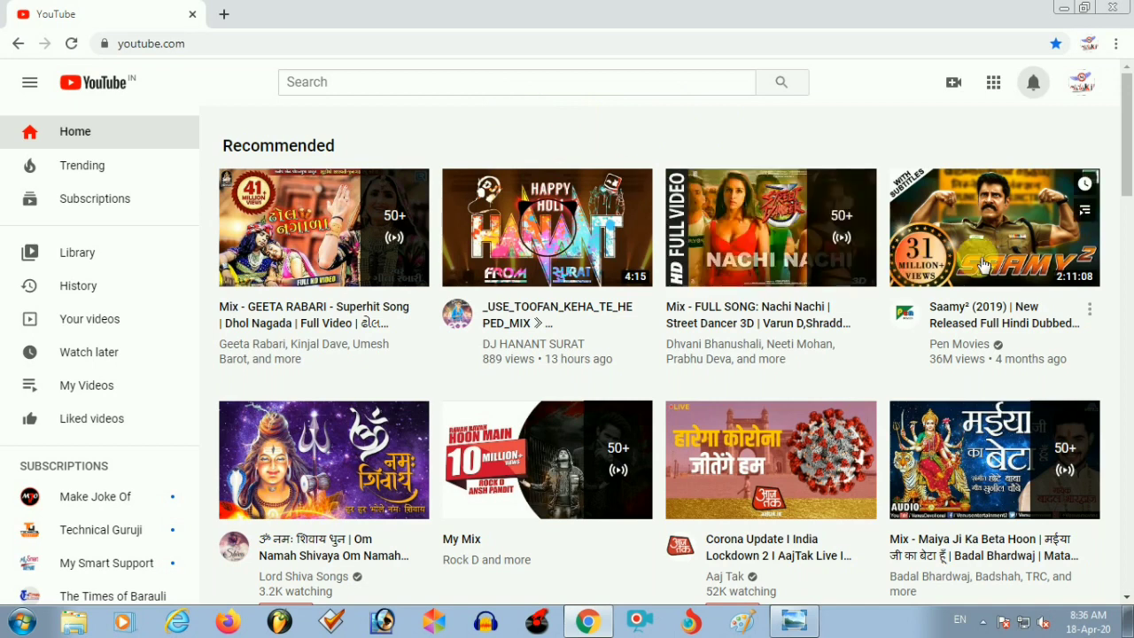
Step: Start a new video upload on YouTube with the file 20170312_090519 from the BAua folder
{"action": "left_click", "coordinate": [953, 83]}
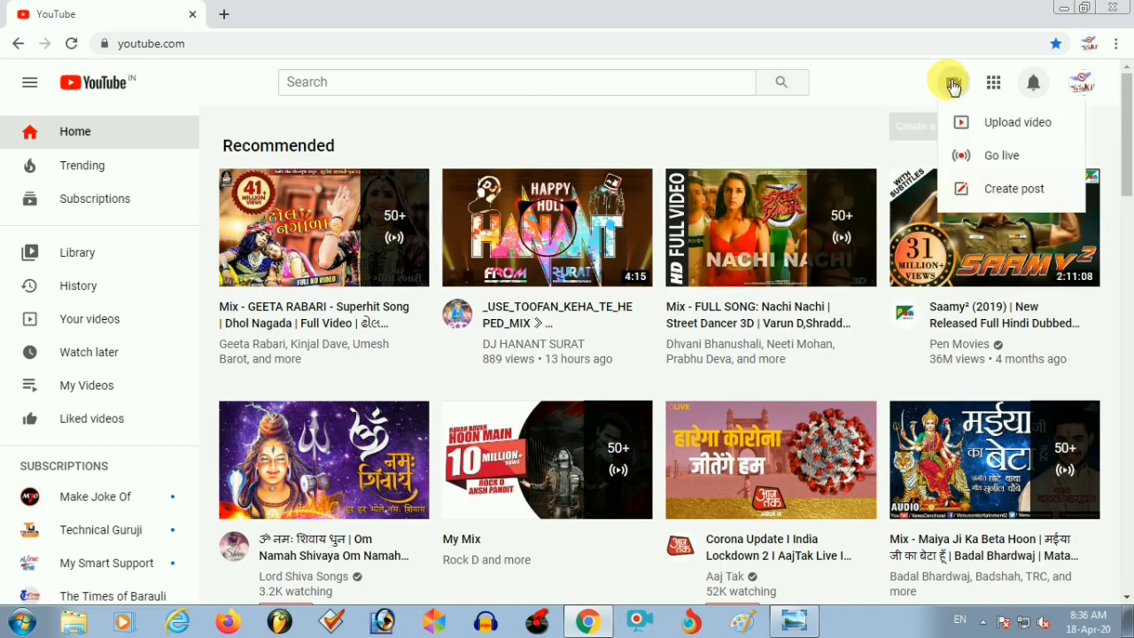
{"action": "left_click", "coordinate": [979, 122]}
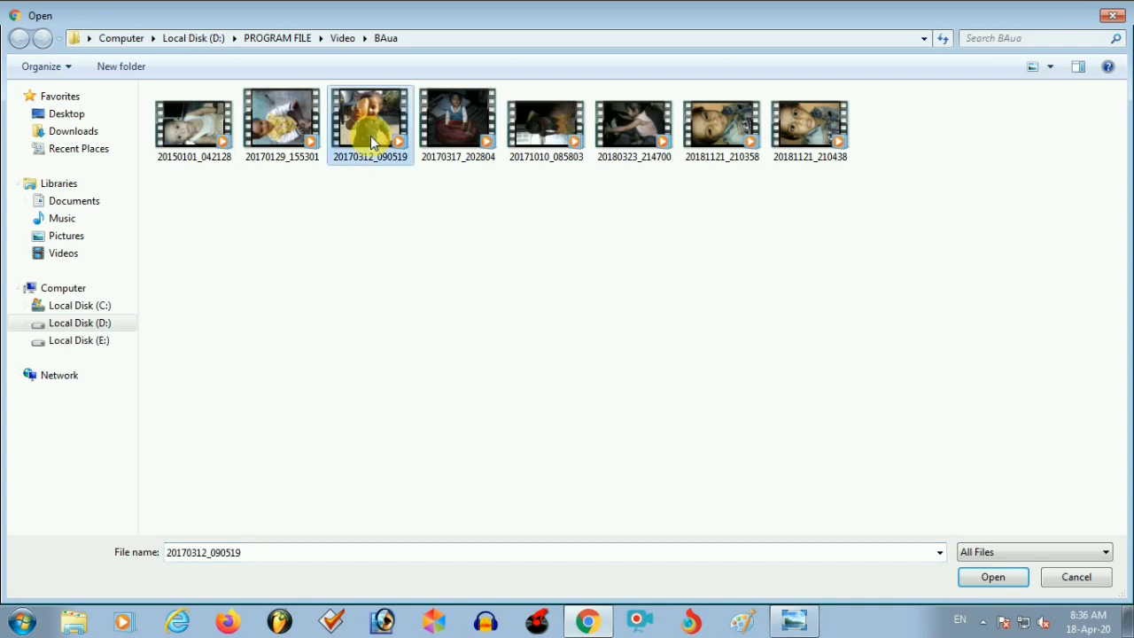
{"action": "double_click", "coordinate": [370, 136]}
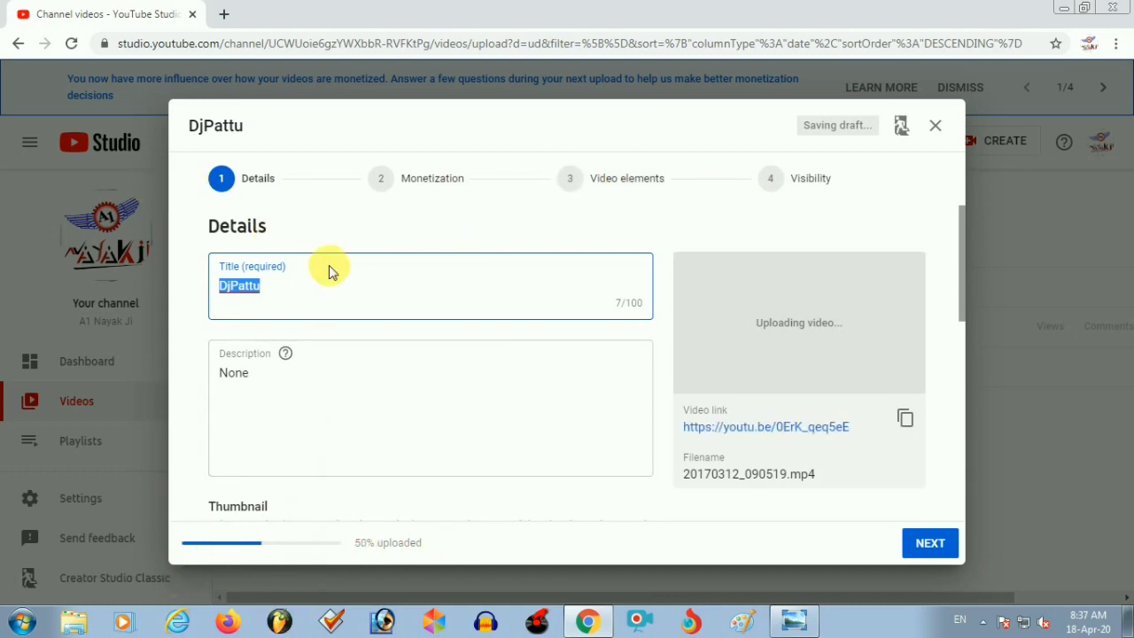
Step: Set Monetization to On for the uploaded video
{"action": "left_click", "coordinate": [383, 178]}
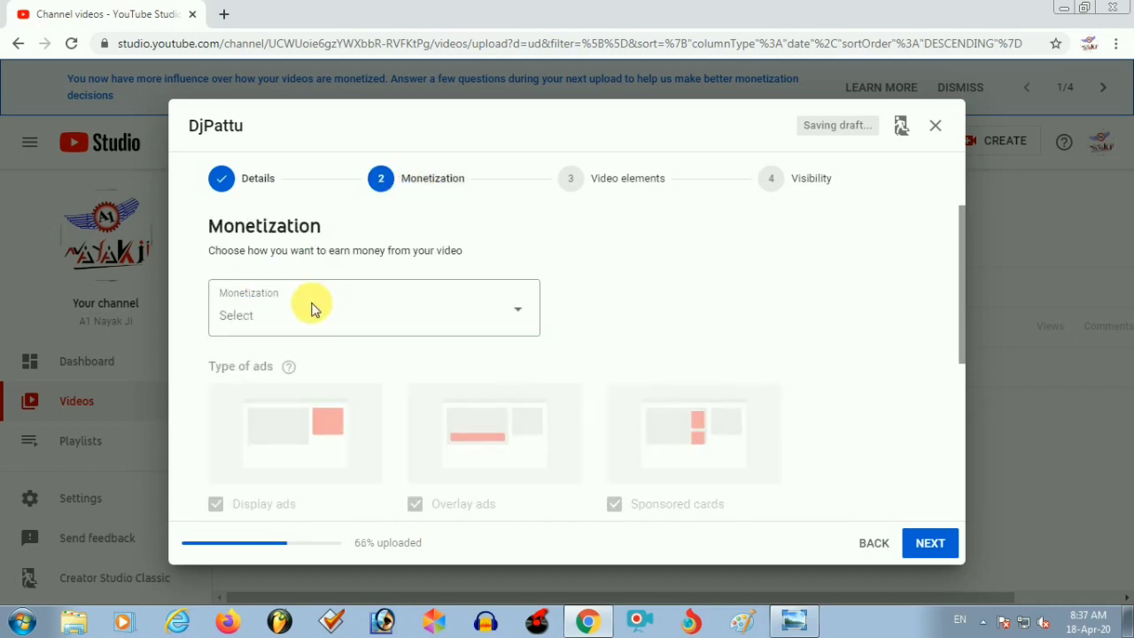
{"action": "left_click", "coordinate": [514, 310]}
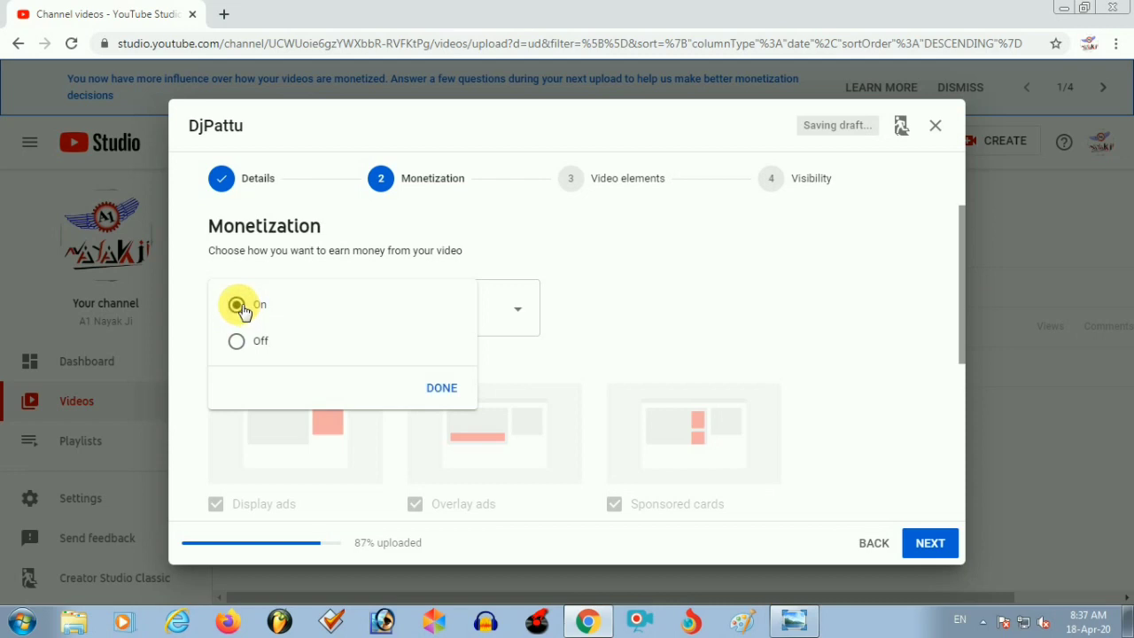
{"action": "left_click", "coordinate": [441, 392]}
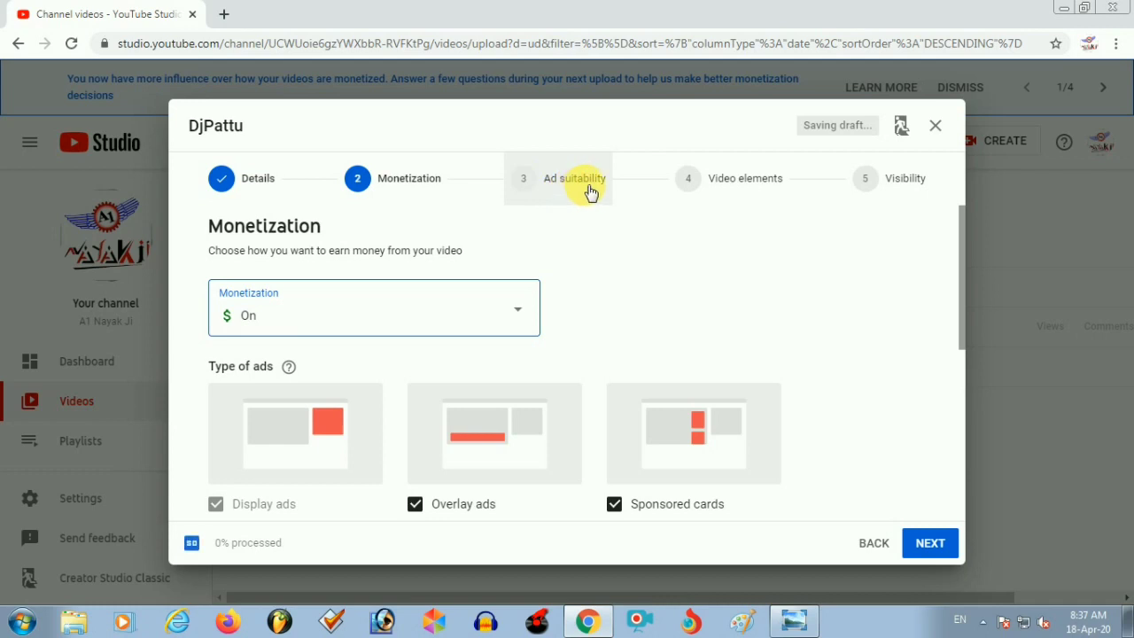
Step: Go to the Ad suitability stage and look through its content categories from Inappropriate language to Sensitive issues
{"action": "left_click", "coordinate": [527, 184]}
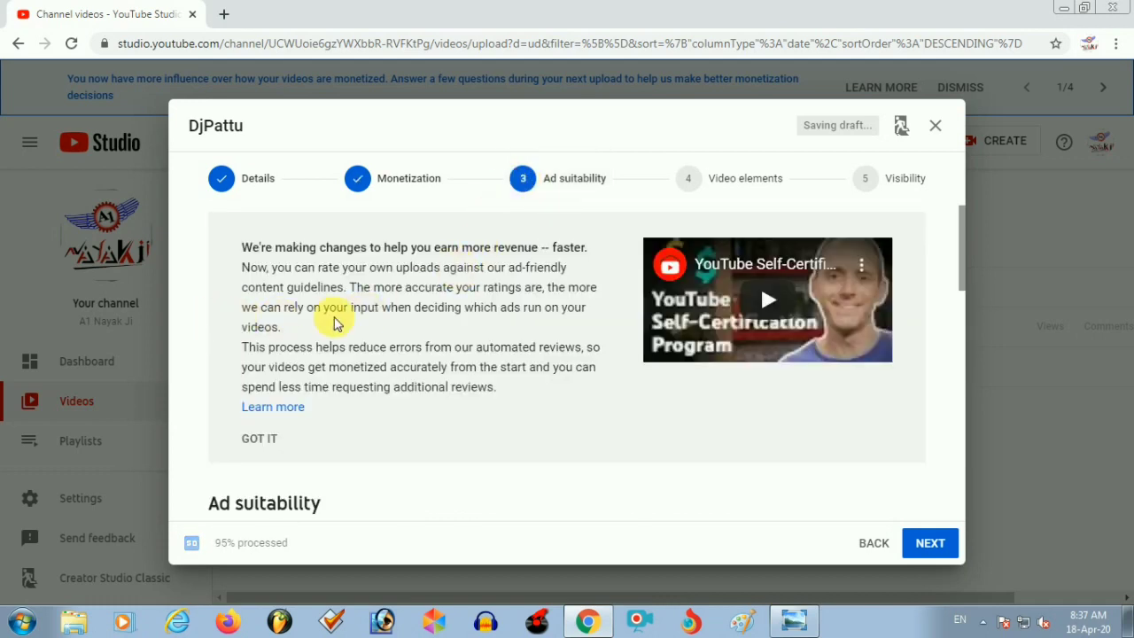
{"action": "scroll", "coordinate": [399, 329], "scroll_direction": "down", "scroll_amount": 3}
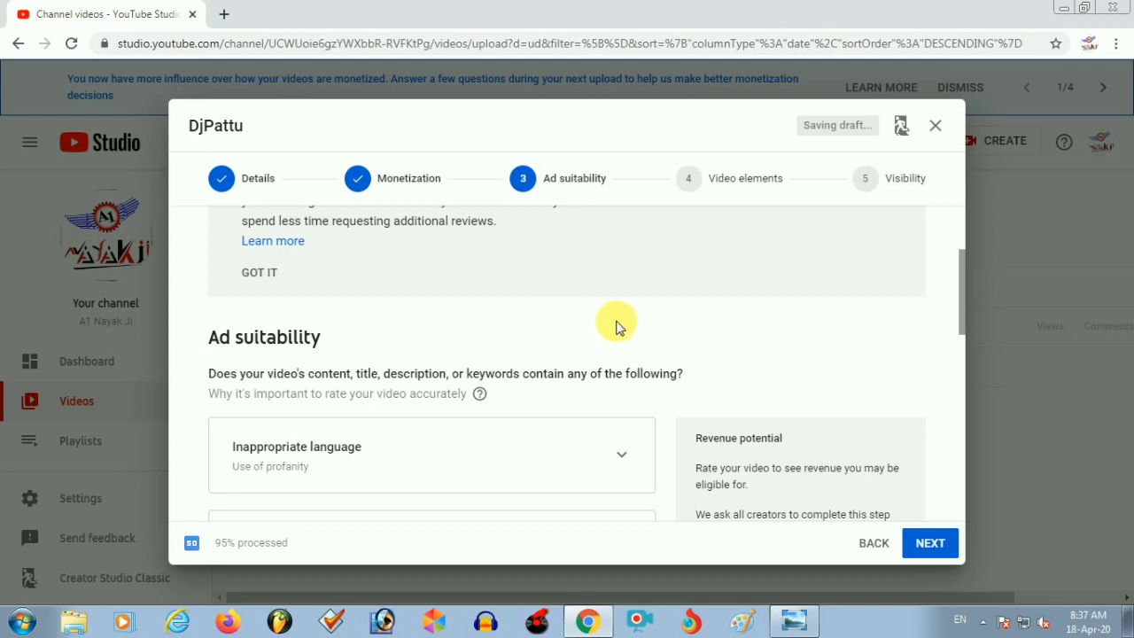
{"action": "scroll", "coordinate": [617, 328], "scroll_direction": "down", "scroll_amount": 1}
{"action": "scroll", "coordinate": [620, 329], "scroll_direction": "down", "scroll_amount": 2}
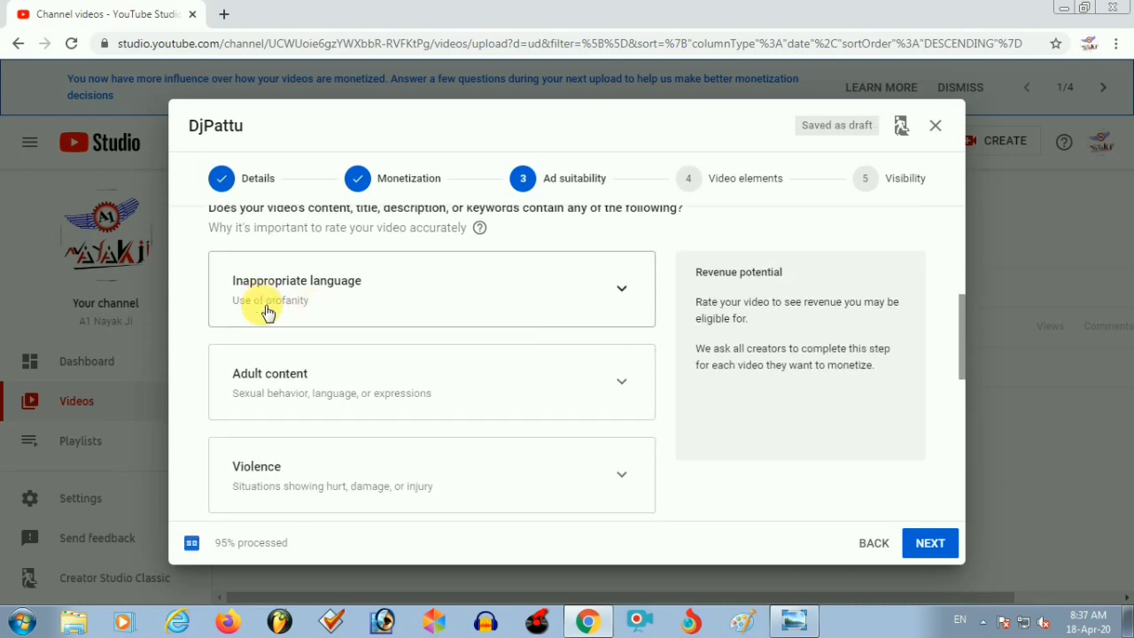
{"action": "scroll", "coordinate": [284, 479], "scroll_direction": "down", "scroll_amount": 3}
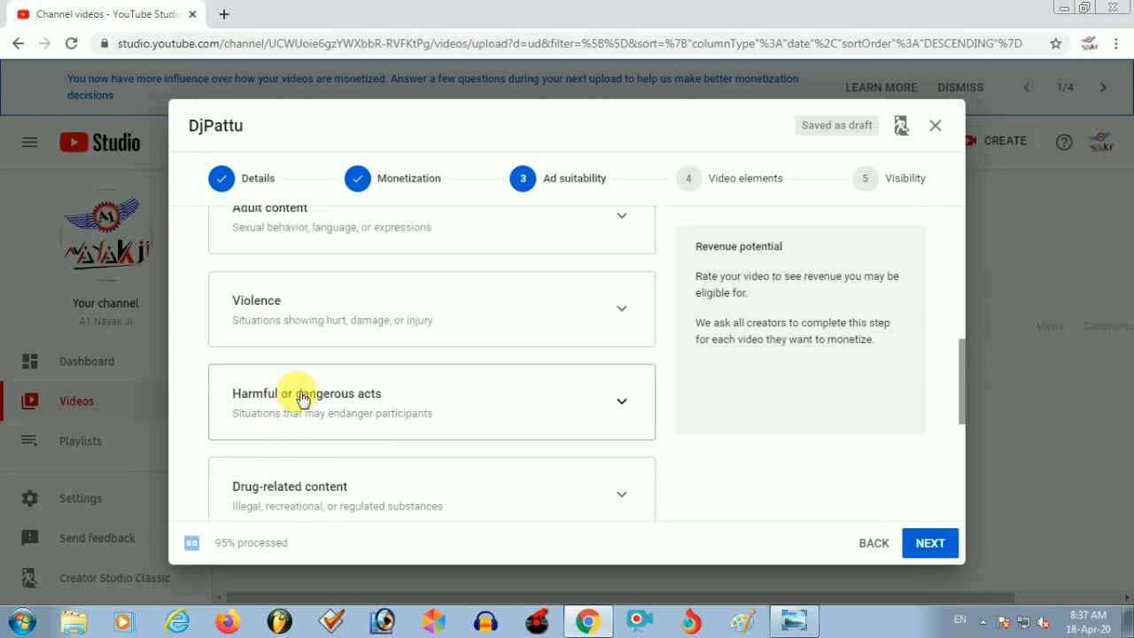
{"action": "scroll", "coordinate": [286, 474], "scroll_direction": "down", "scroll_amount": 3}
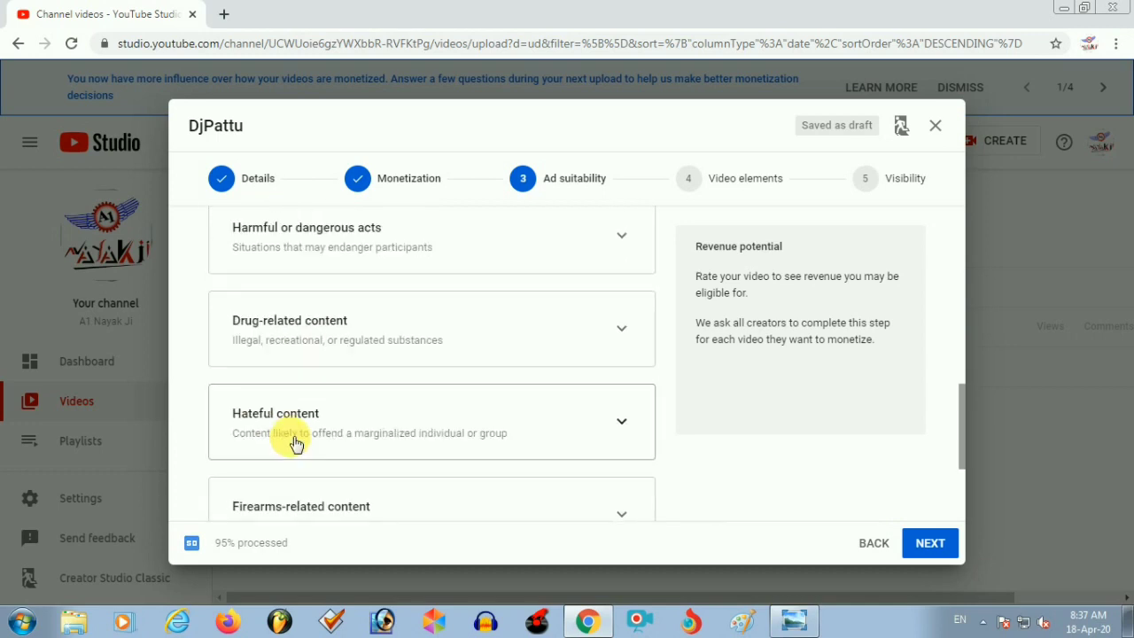
{"action": "scroll", "coordinate": [292, 483], "scroll_direction": "down", "scroll_amount": 3}
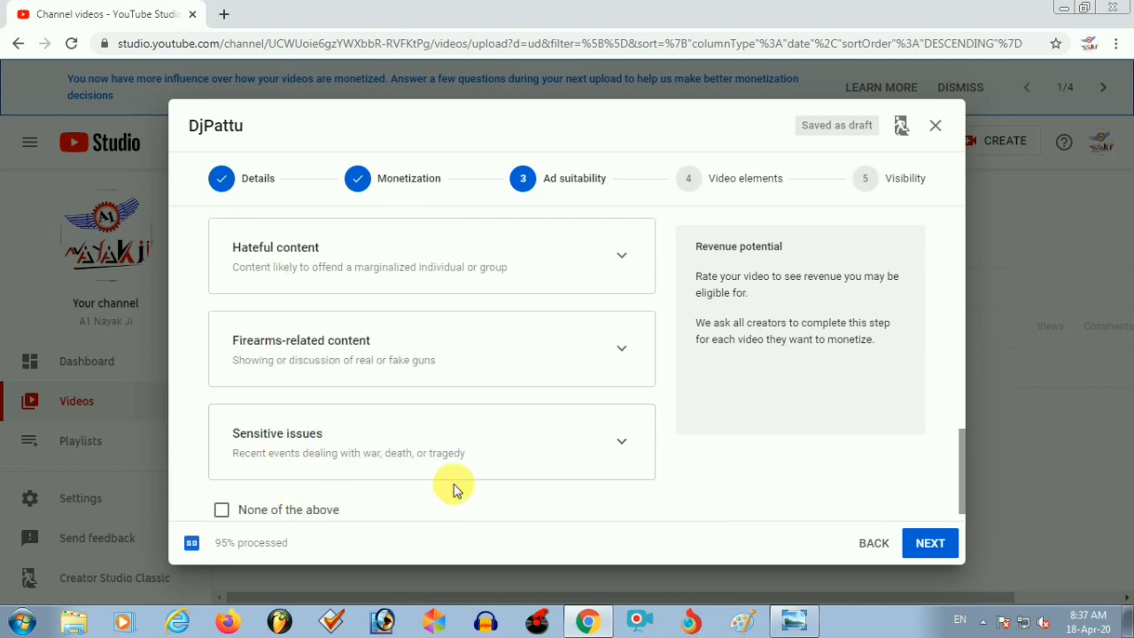
{"action": "scroll", "coordinate": [354, 485], "scroll_direction": "down", "scroll_amount": 1}
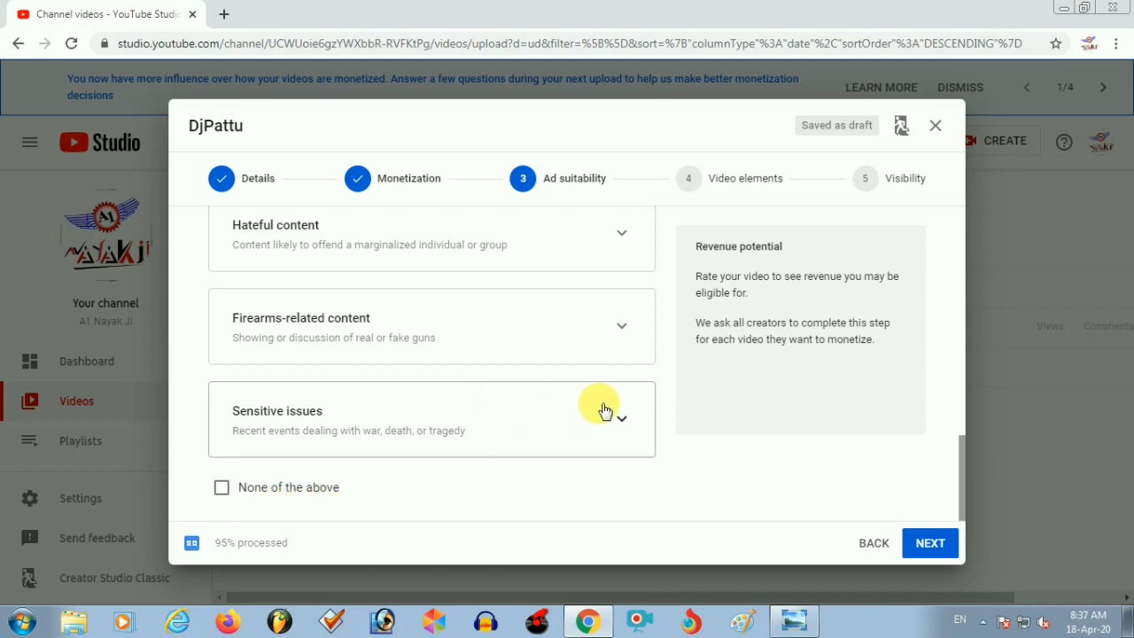
{"action": "scroll", "coordinate": [437, 370], "scroll_direction": "up", "scroll_amount": 8}
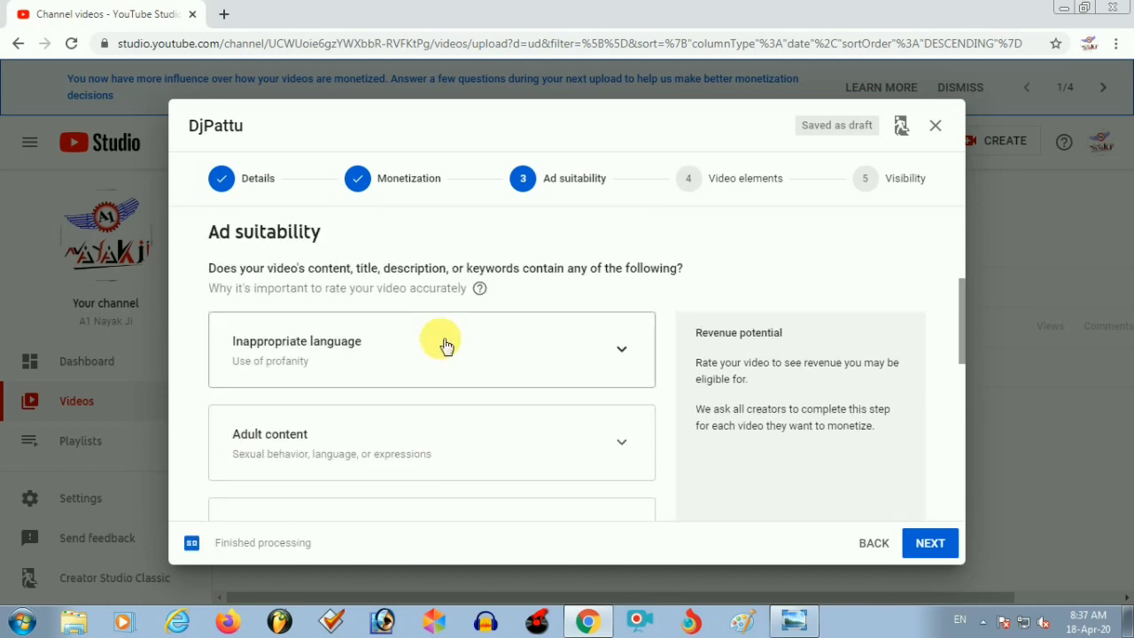
{"action": "scroll", "coordinate": [445, 345], "scroll_direction": "down", "scroll_amount": 8}
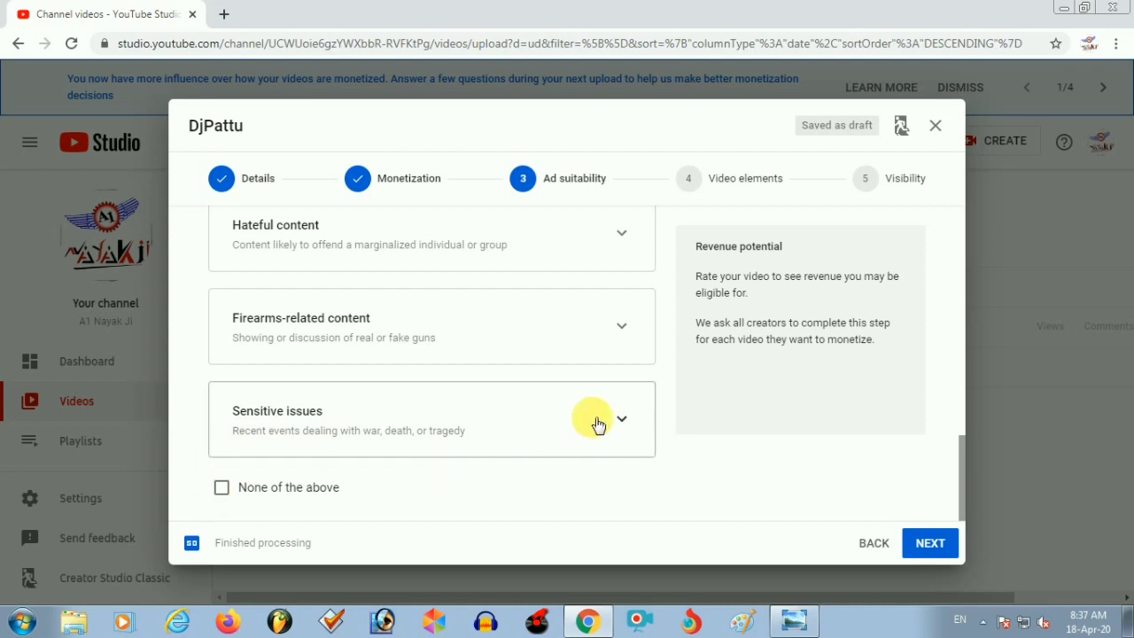
{"action": "scroll", "coordinate": [450, 405], "scroll_direction": "up", "scroll_amount": 7}
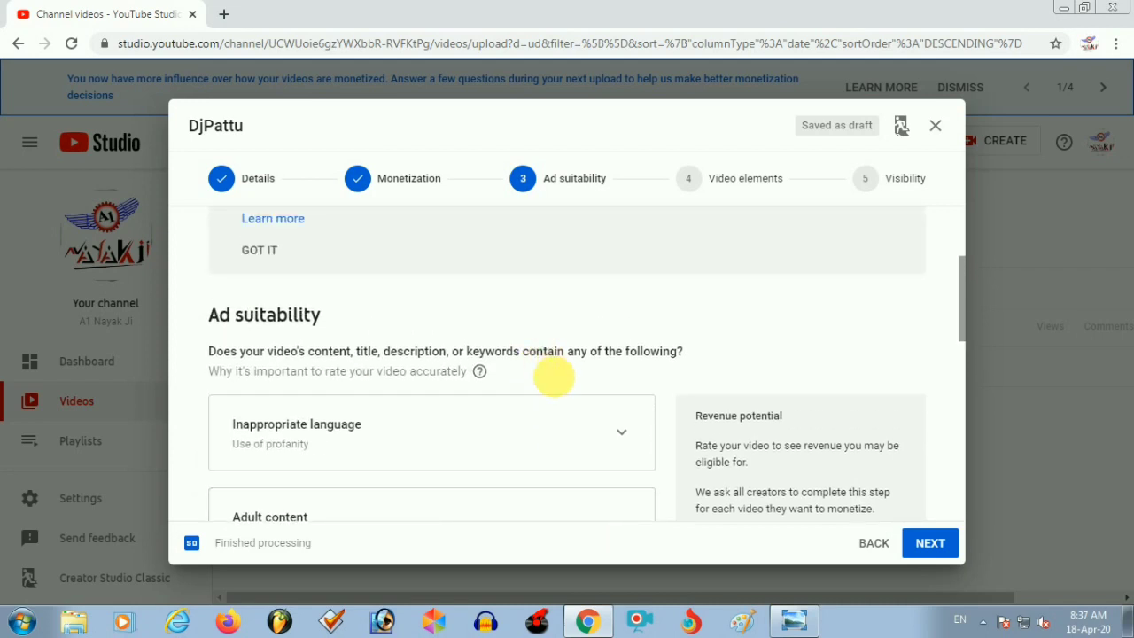
Step: Expand the Inappropriate language, Adult content and Violence categories and examine their rating options
{"action": "left_click", "coordinate": [606, 430]}
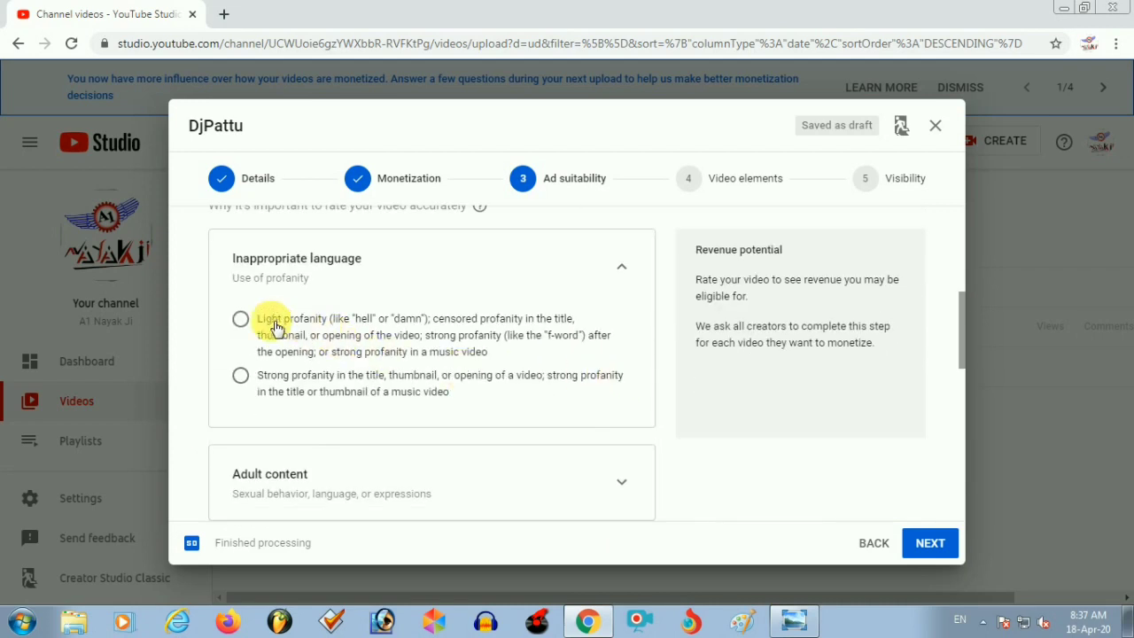
{"action": "scroll", "coordinate": [600, 374], "scroll_direction": "down", "scroll_amount": 3}
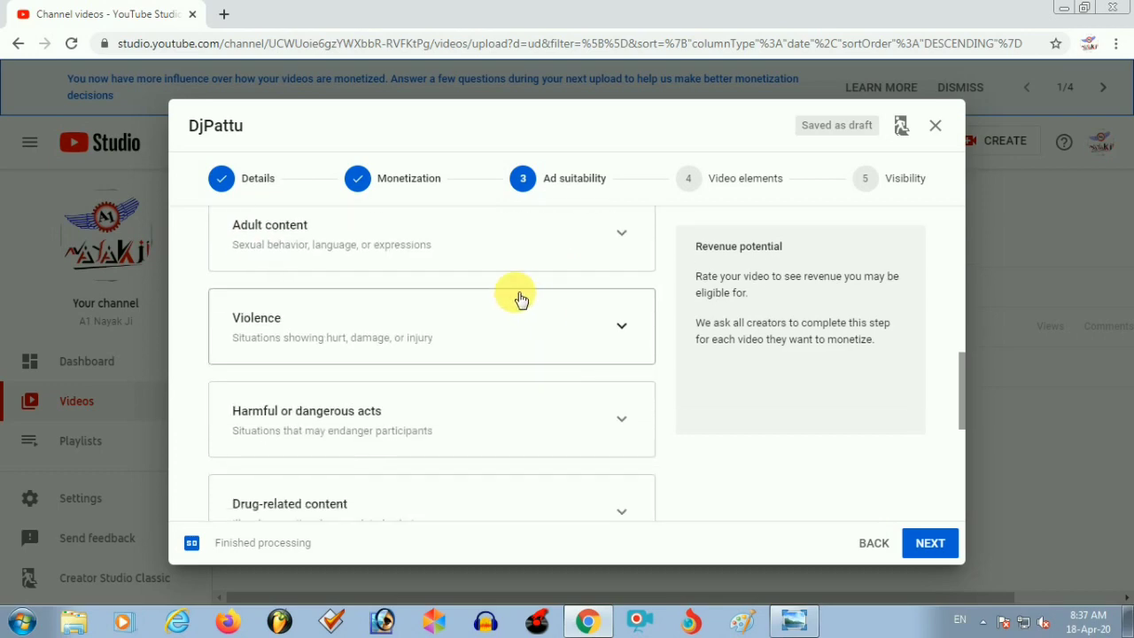
{"action": "scroll", "coordinate": [520, 298], "scroll_direction": "up", "scroll_amount": 2}
{"action": "scroll", "coordinate": [540, 389], "scroll_direction": "down", "scroll_amount": 3}
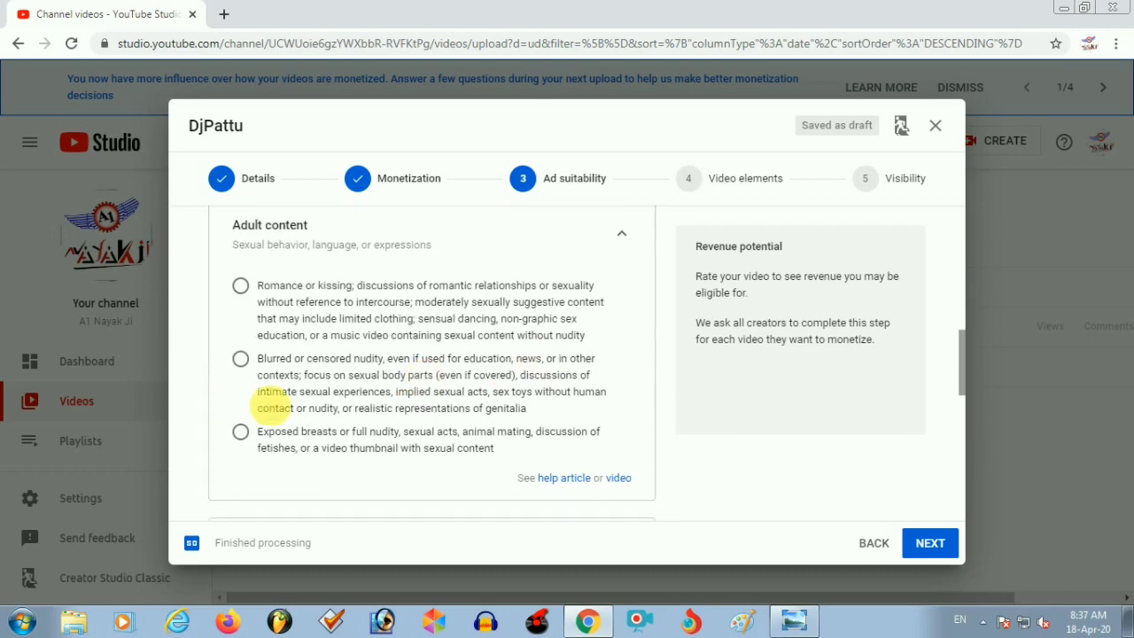
{"action": "scroll", "coordinate": [567, 427], "scroll_direction": "down", "scroll_amount": 2}
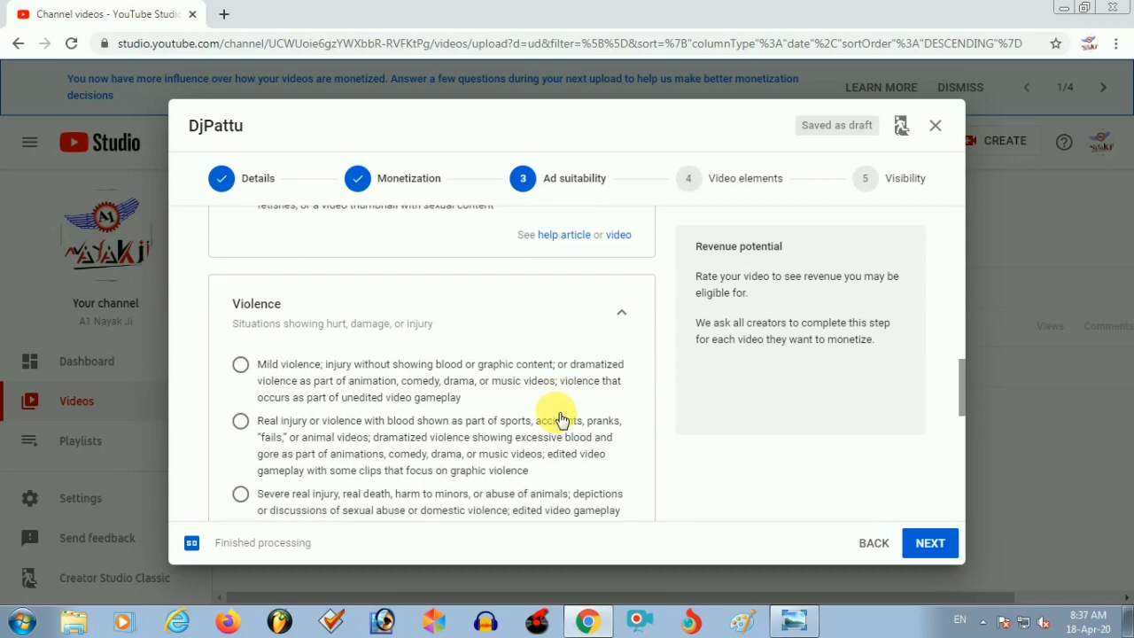
{"action": "scroll", "coordinate": [324, 381], "scroll_direction": "down", "scroll_amount": 2}
{"action": "scroll", "coordinate": [532, 346], "scroll_direction": "down", "scroll_amount": 2}
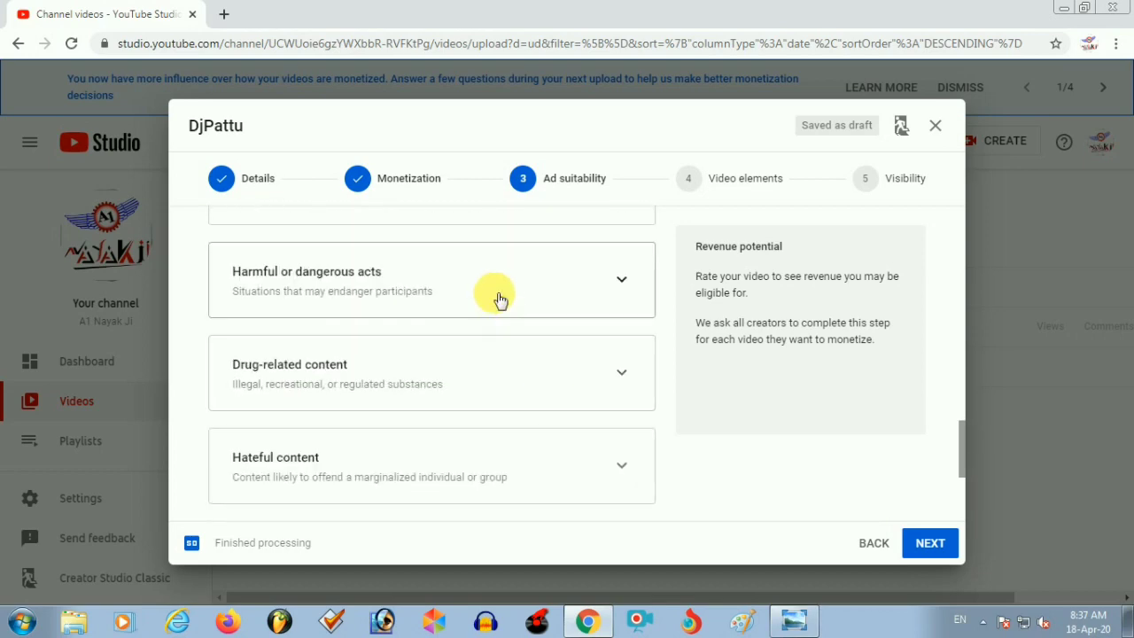
Step: Expand the remaining categories from Harmful or dangerous acts through Sensitive issues and examine their rating options
{"action": "left_click", "coordinate": [502, 301]}
{"action": "scroll", "coordinate": [521, 363], "scroll_direction": "down", "scroll_amount": 3}
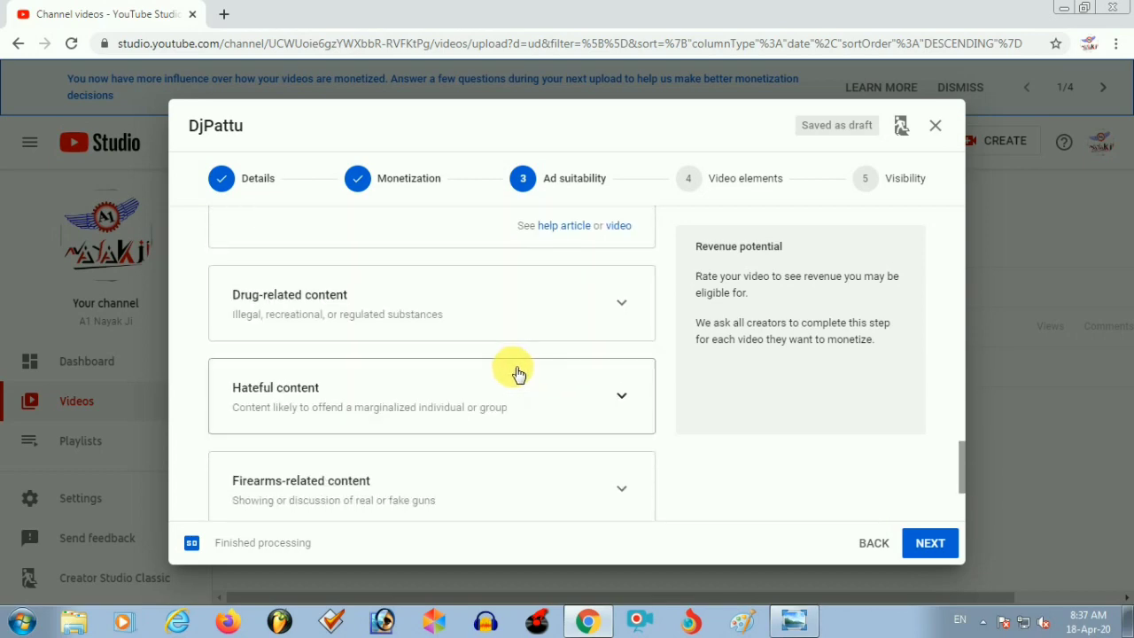
{"action": "left_click", "coordinate": [503, 318]}
{"action": "scroll", "coordinate": [510, 399], "scroll_direction": "down", "scroll_amount": 2}
{"action": "scroll", "coordinate": [532, 381], "scroll_direction": "down", "scroll_amount": 5}
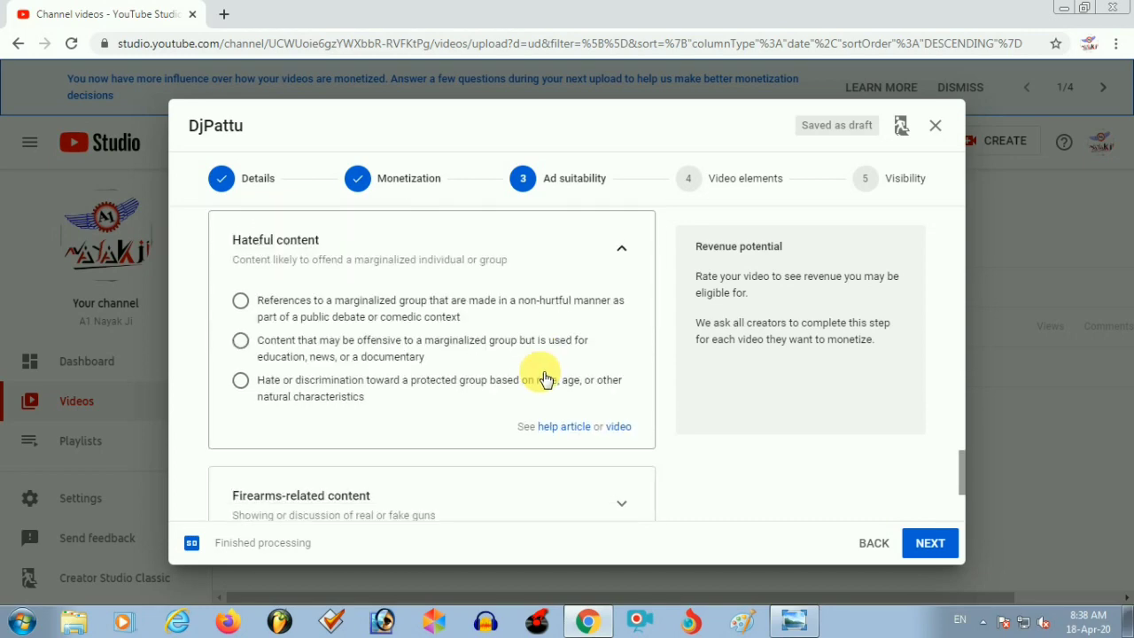
{"action": "left_click", "coordinate": [487, 351]}
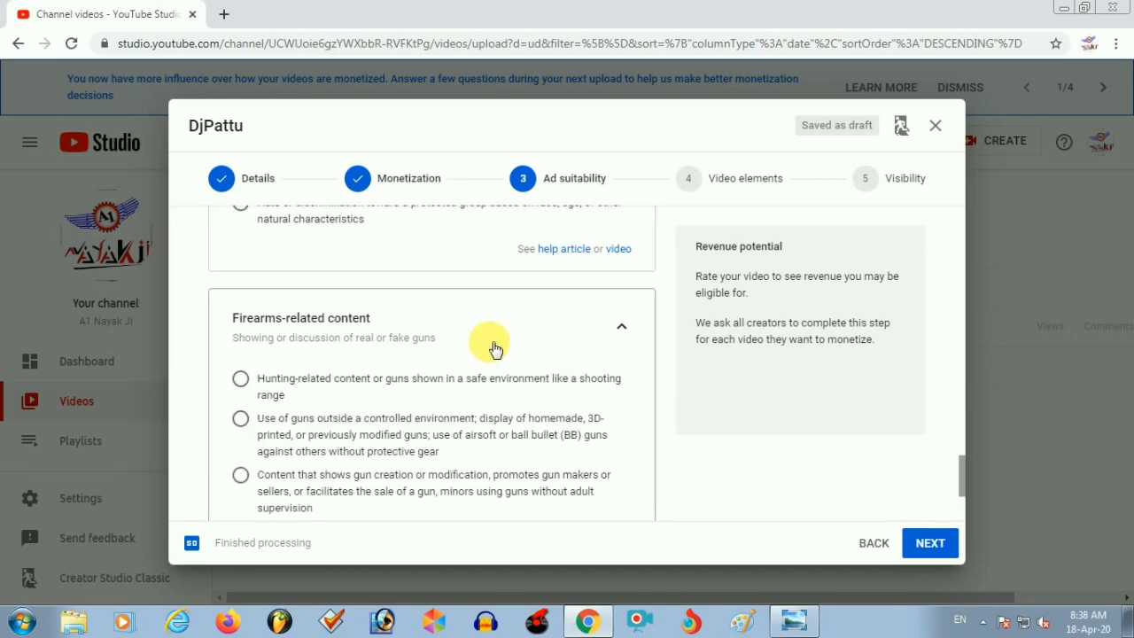
{"action": "scroll", "coordinate": [506, 354], "scroll_direction": "down", "scroll_amount": 2}
{"action": "scroll", "coordinate": [538, 428], "scroll_direction": "down", "scroll_amount": 2}
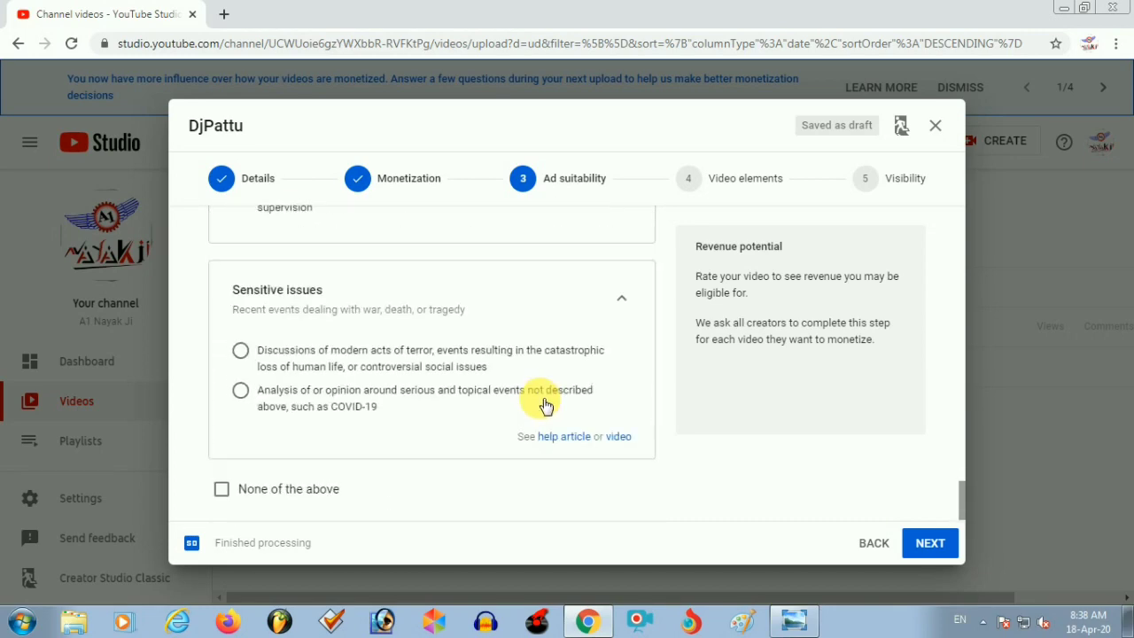
Step: Collapse the Inappropriate language, Adult content, Violence and Harmful or dangerous acts categories in the Ad suitability questionnaire
{"action": "scroll", "coordinate": [471, 460], "scroll_direction": "up", "scroll_amount": 10}
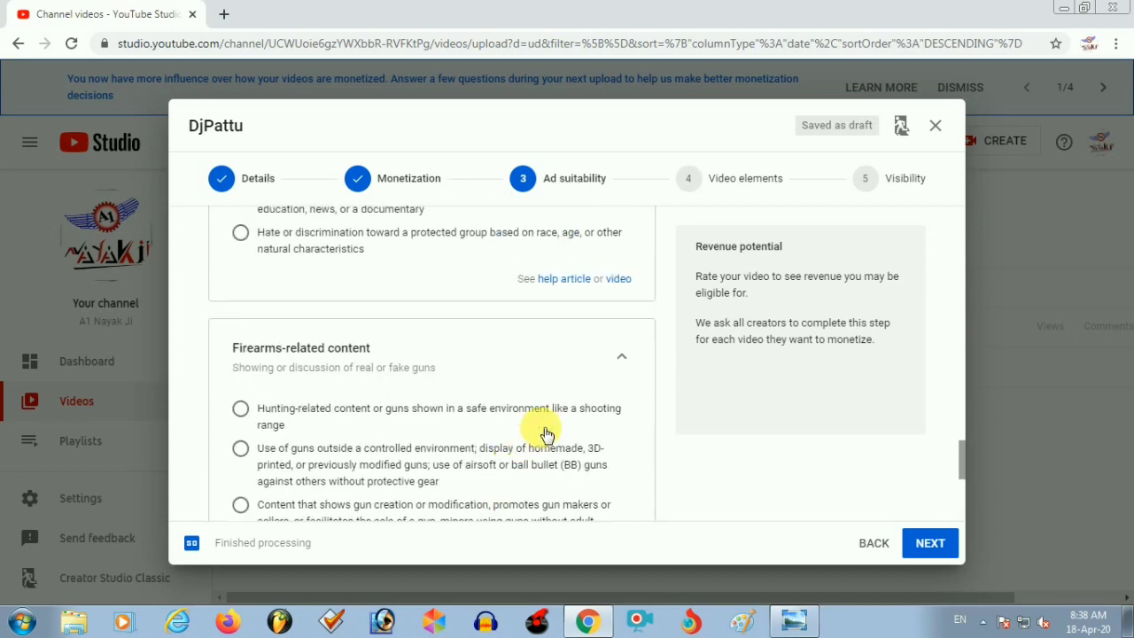
{"action": "scroll", "coordinate": [555, 422], "scroll_direction": "up", "scroll_amount": 8}
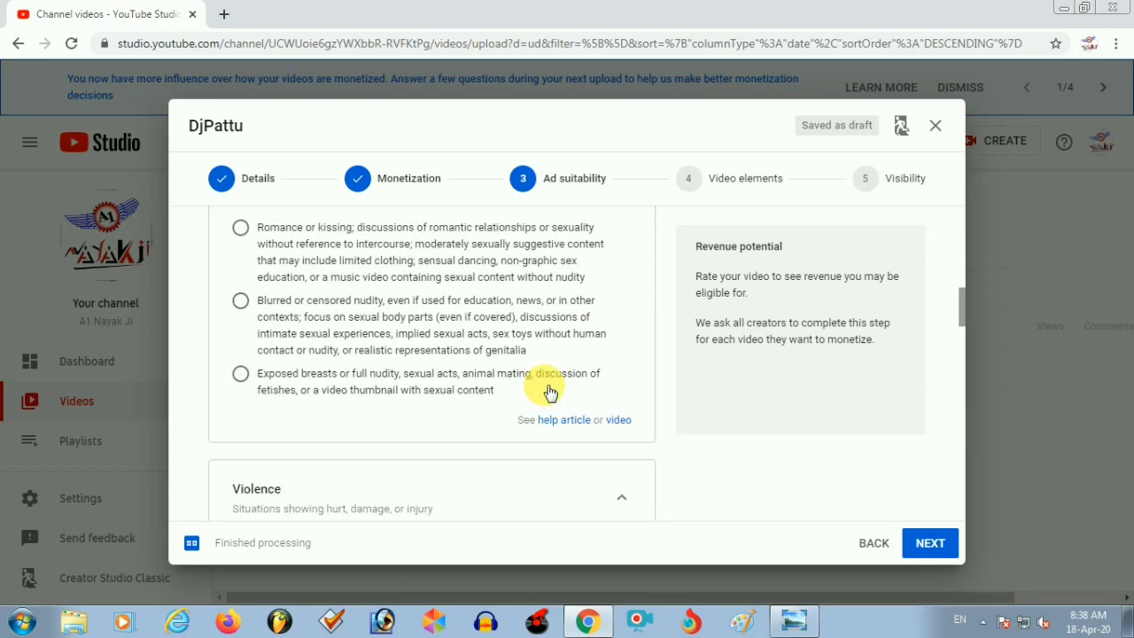
{"action": "scroll", "coordinate": [553, 354], "scroll_direction": "up", "scroll_amount": 3}
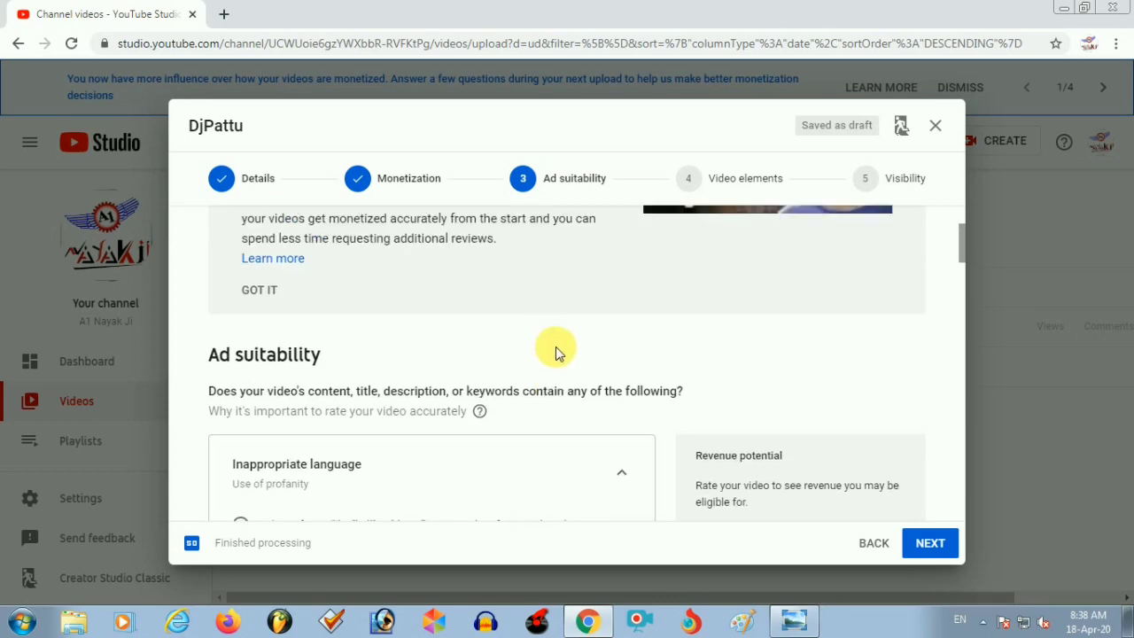
{"action": "scroll", "coordinate": [584, 363], "scroll_direction": "down", "scroll_amount": 1}
{"action": "left_click", "coordinate": [621, 385]}
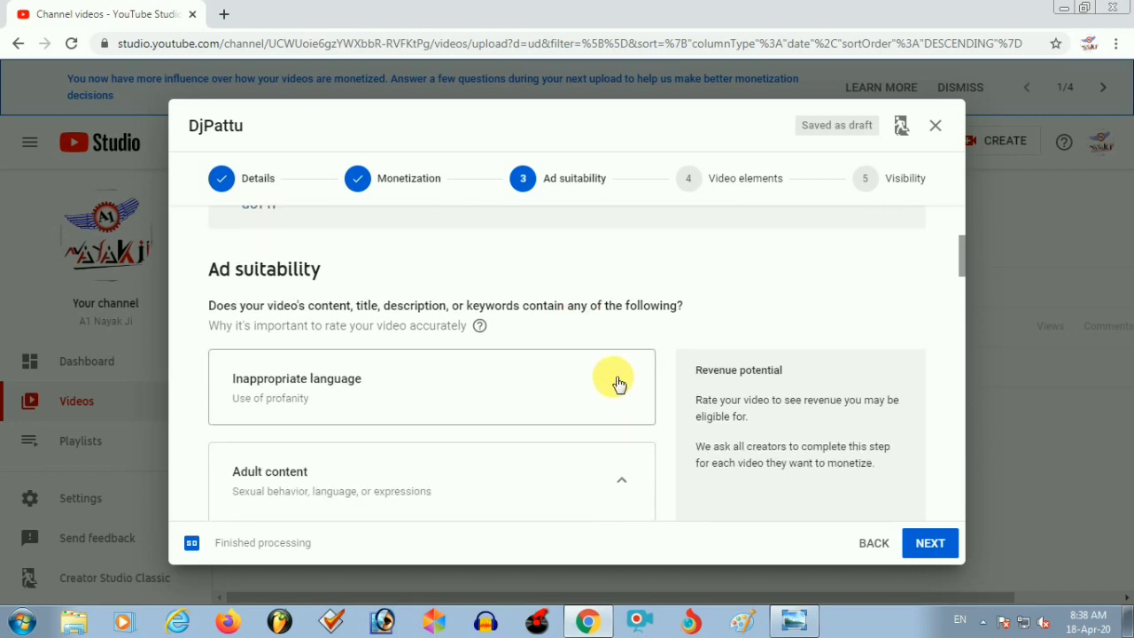
{"action": "scroll", "coordinate": [618, 385], "scroll_direction": "down", "scroll_amount": 1}
{"action": "left_click", "coordinate": [622, 392]}
{"action": "scroll", "coordinate": [624, 394], "scroll_direction": "down", "scroll_amount": 1}
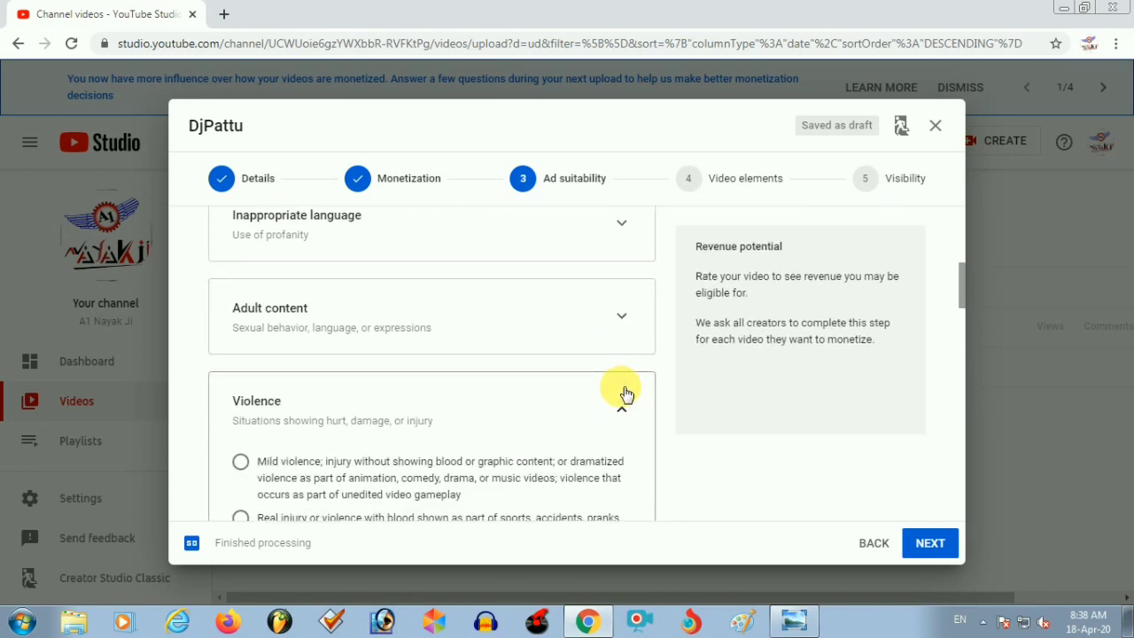
{"action": "left_click", "coordinate": [620, 397]}
{"action": "scroll", "coordinate": [617, 390], "scroll_direction": "down", "scroll_amount": 2}
{"action": "left_click", "coordinate": [620, 346]}
Step: Collapse the Drug-related content, Hateful content, Firearms-related content and Sensitive issues categories
{"action": "scroll", "coordinate": [623, 367], "scroll_direction": "down", "scroll_amount": 2}
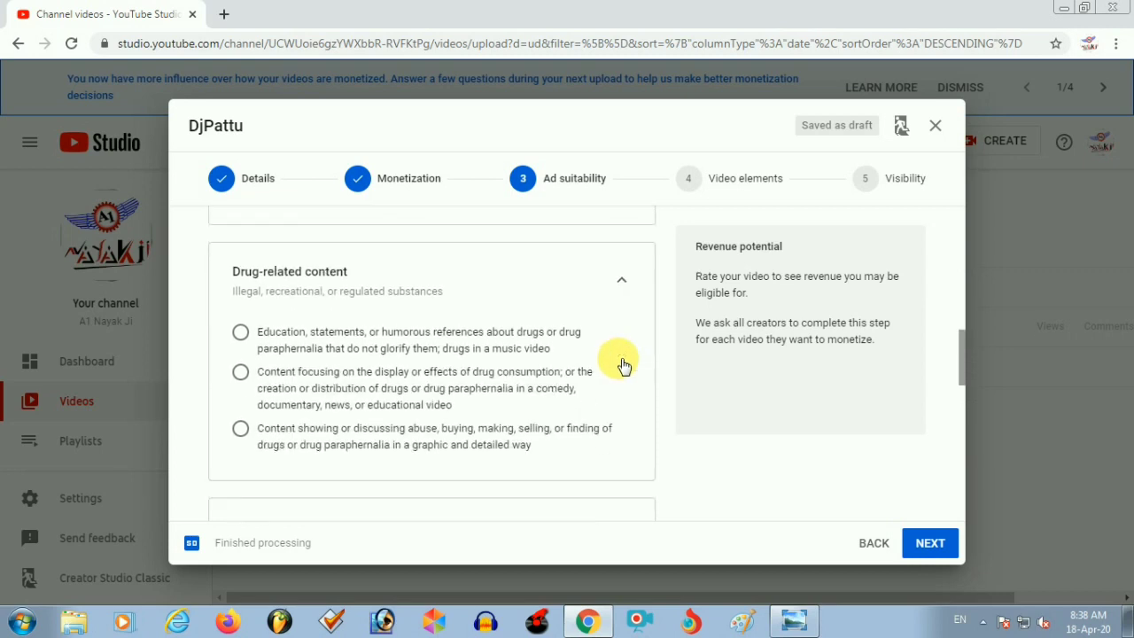
{"action": "left_click", "coordinate": [621, 278]}
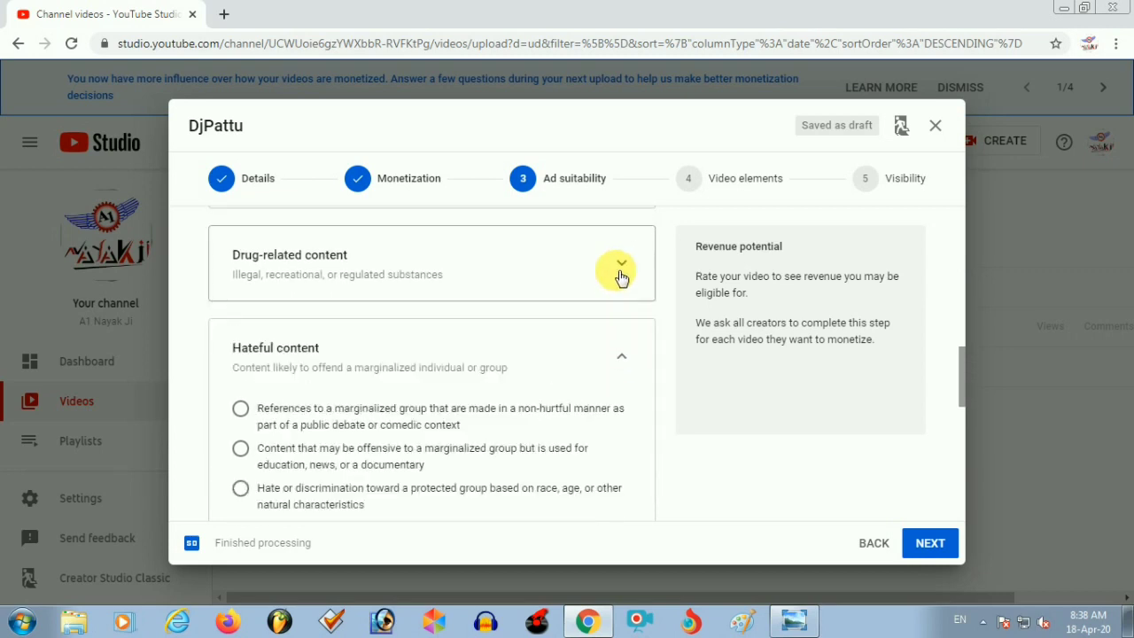
{"action": "left_click", "coordinate": [633, 359]}
{"action": "scroll", "coordinate": [624, 364], "scroll_direction": "down", "scroll_amount": 1}
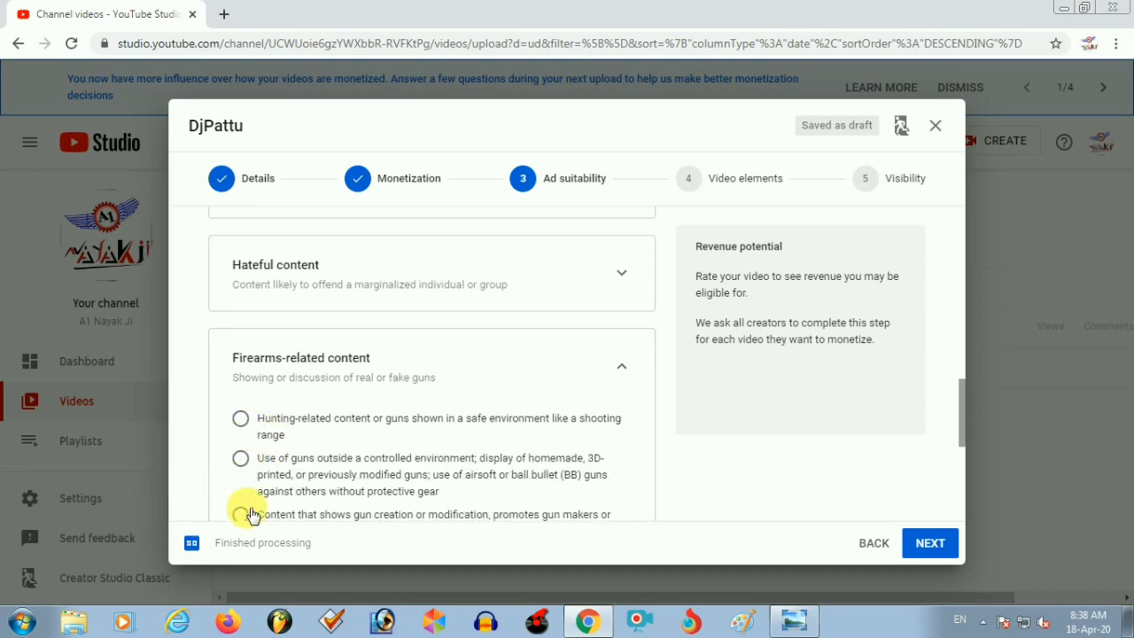
{"action": "scroll", "coordinate": [506, 405], "scroll_direction": "down", "scroll_amount": 2}
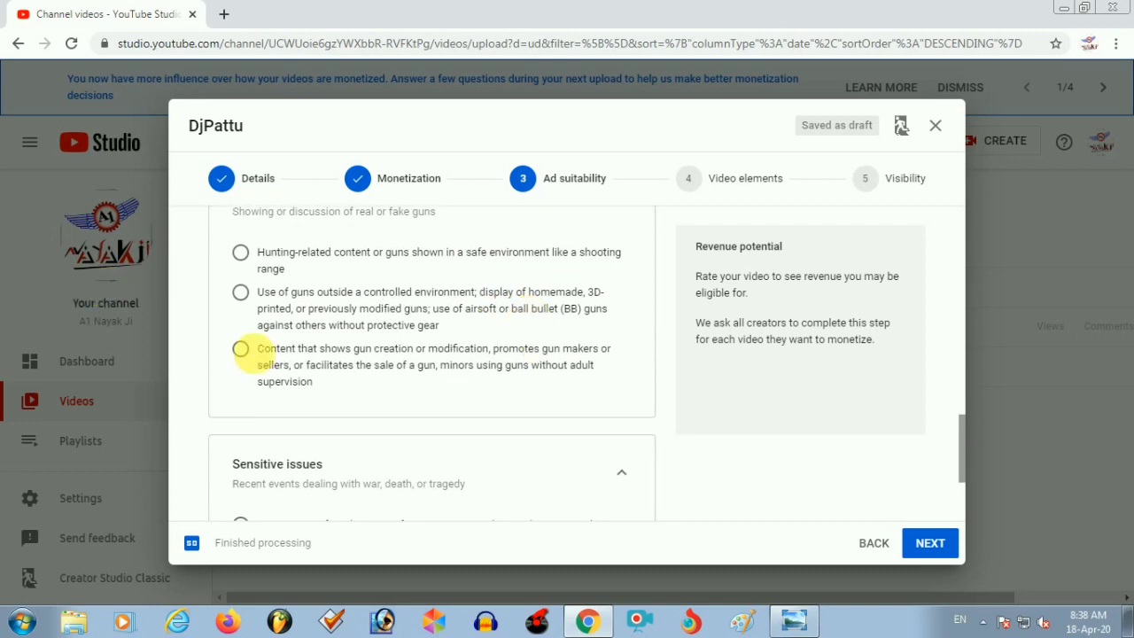
{"action": "scroll", "coordinate": [506, 387], "scroll_direction": "up", "scroll_amount": 1}
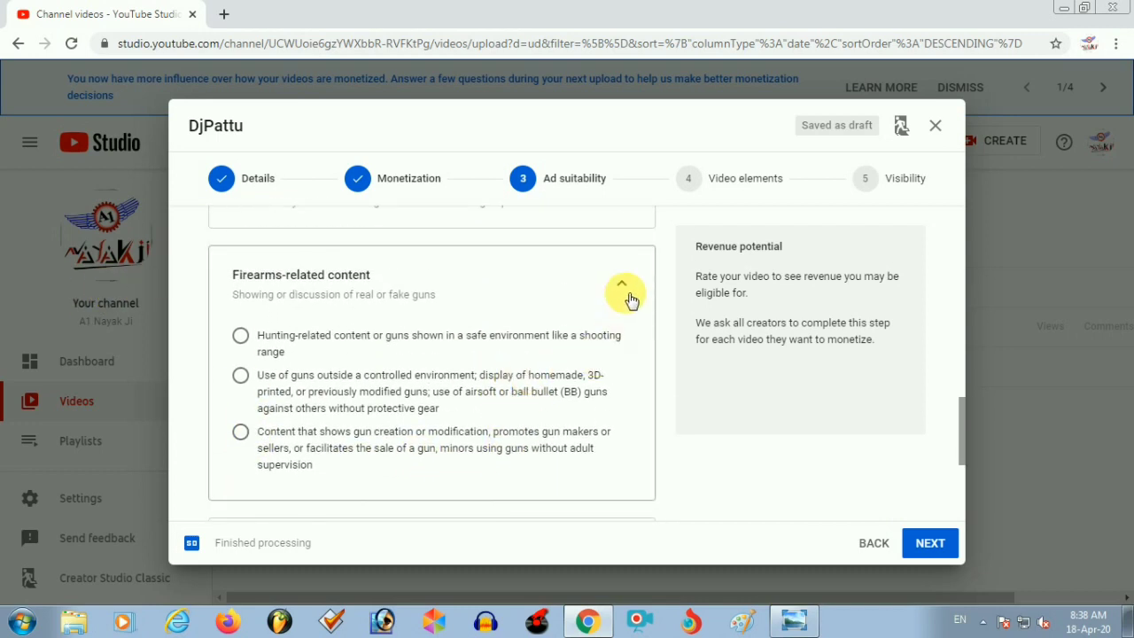
{"action": "left_click", "coordinate": [629, 300]}
{"action": "left_click", "coordinate": [615, 379]}
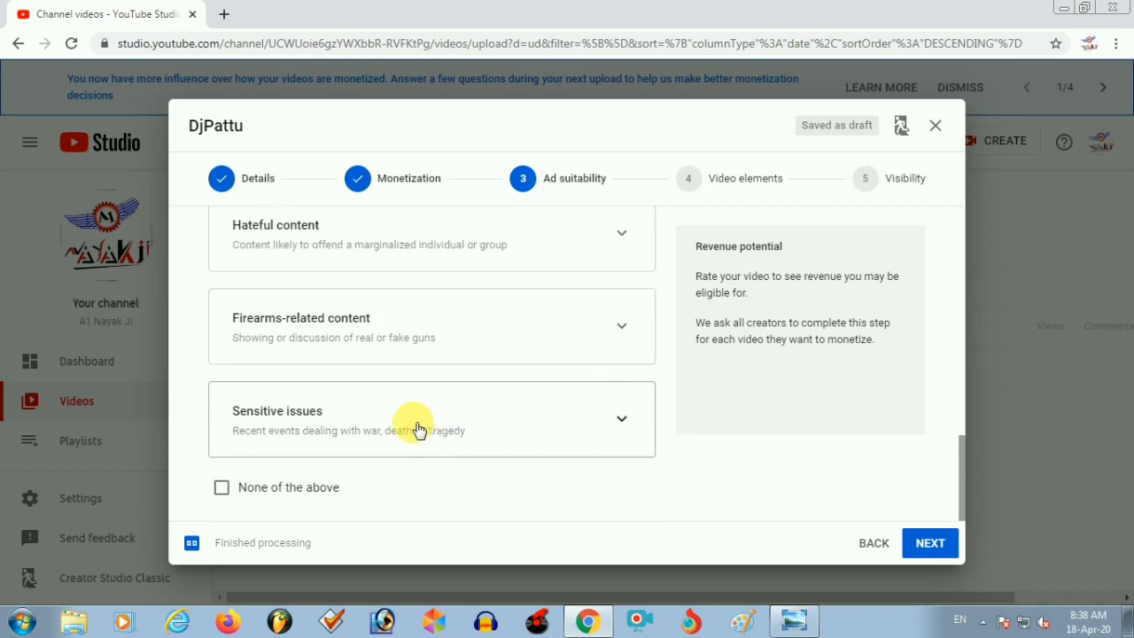
Step: Open YouTube in a new browser tab and go to the account's own channel page
{"action": "left_click", "coordinate": [223, 16]}
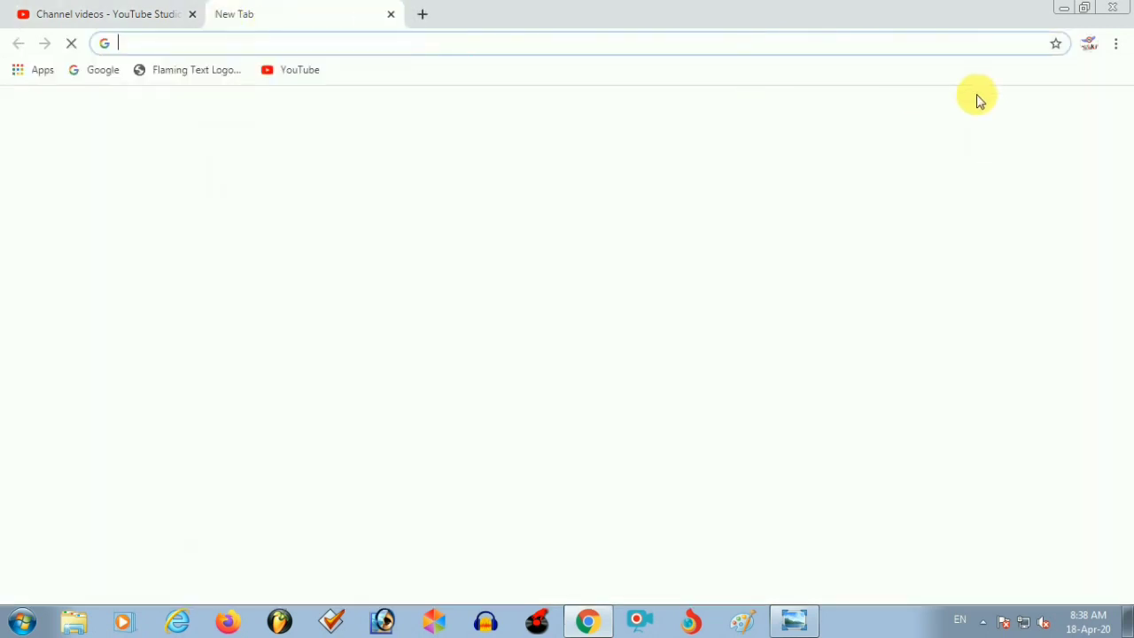
{"action": "left_click", "coordinate": [299, 74]}
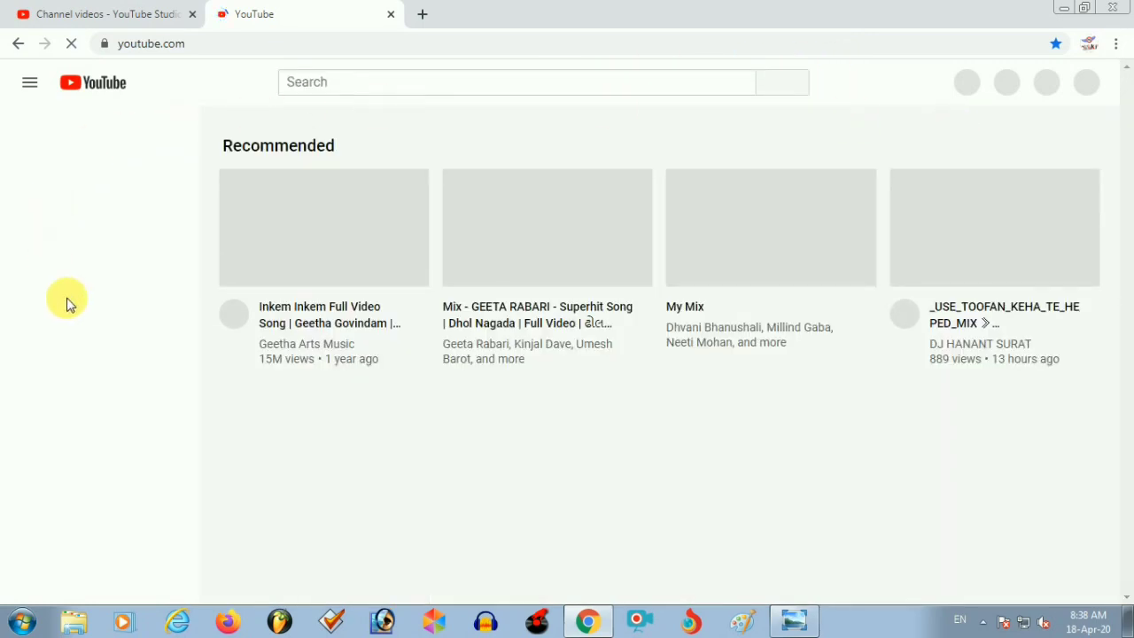
{"action": "left_click", "coordinate": [115, 396]}
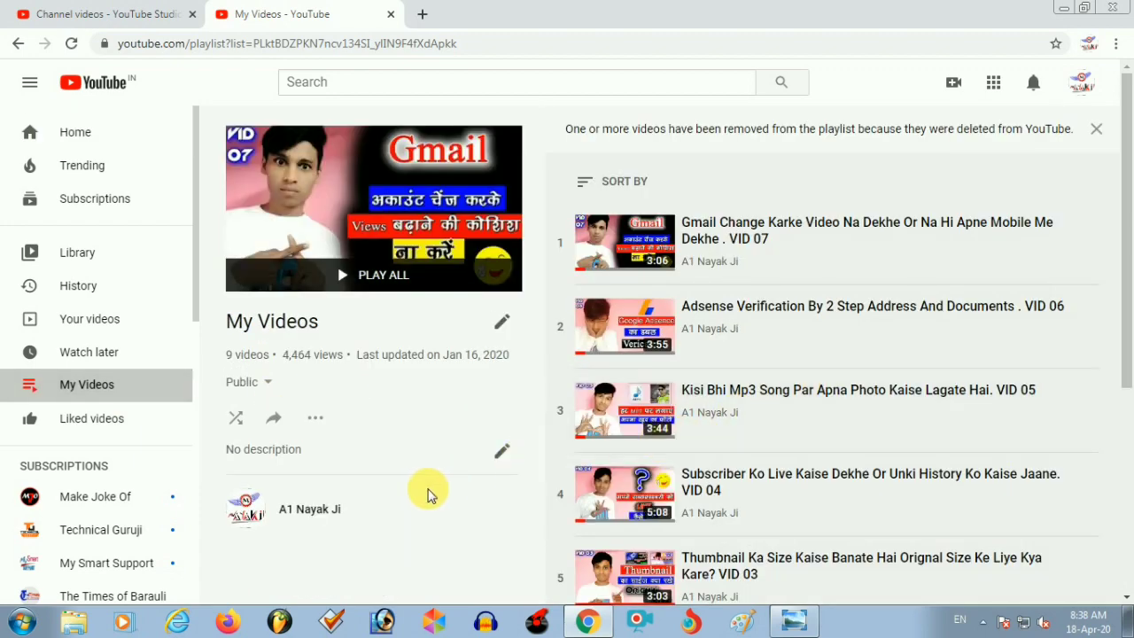
{"action": "left_click", "coordinate": [1081, 82]}
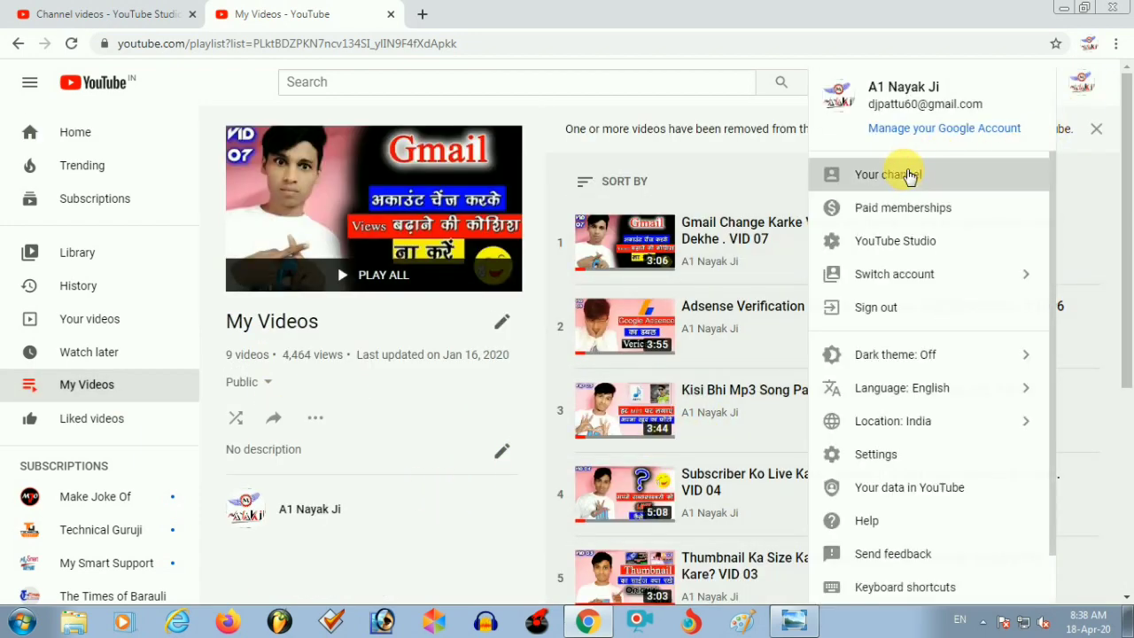
{"action": "left_click", "coordinate": [873, 173]}
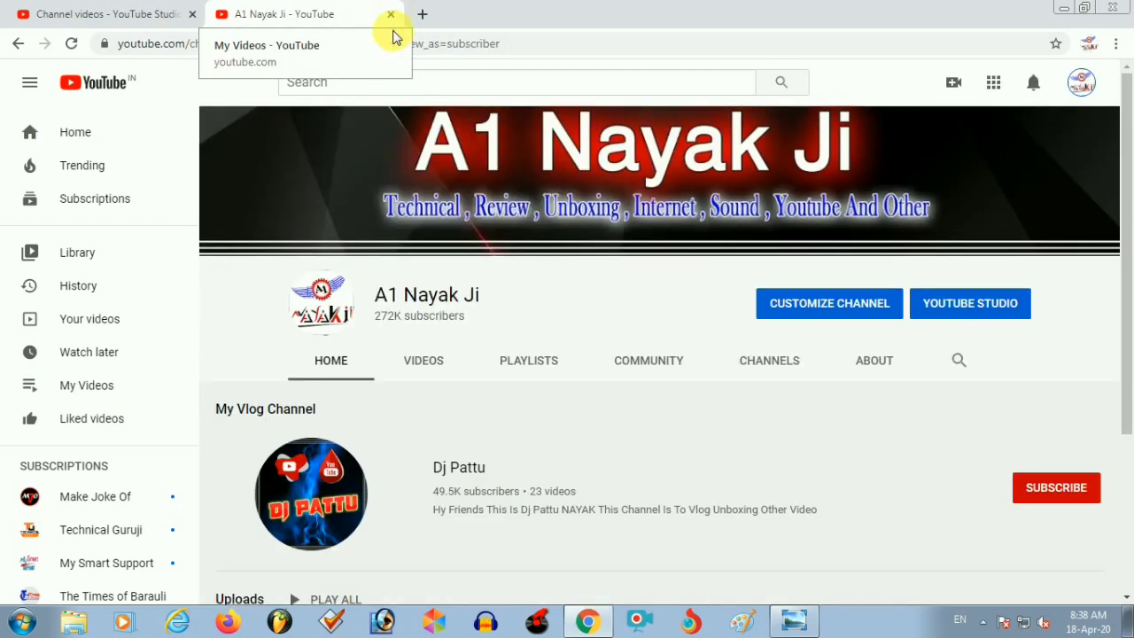
Step: Open the channel's video list in YouTube Studio and view the monetization status details of the Vidmate video
{"action": "left_click", "coordinate": [987, 312]}
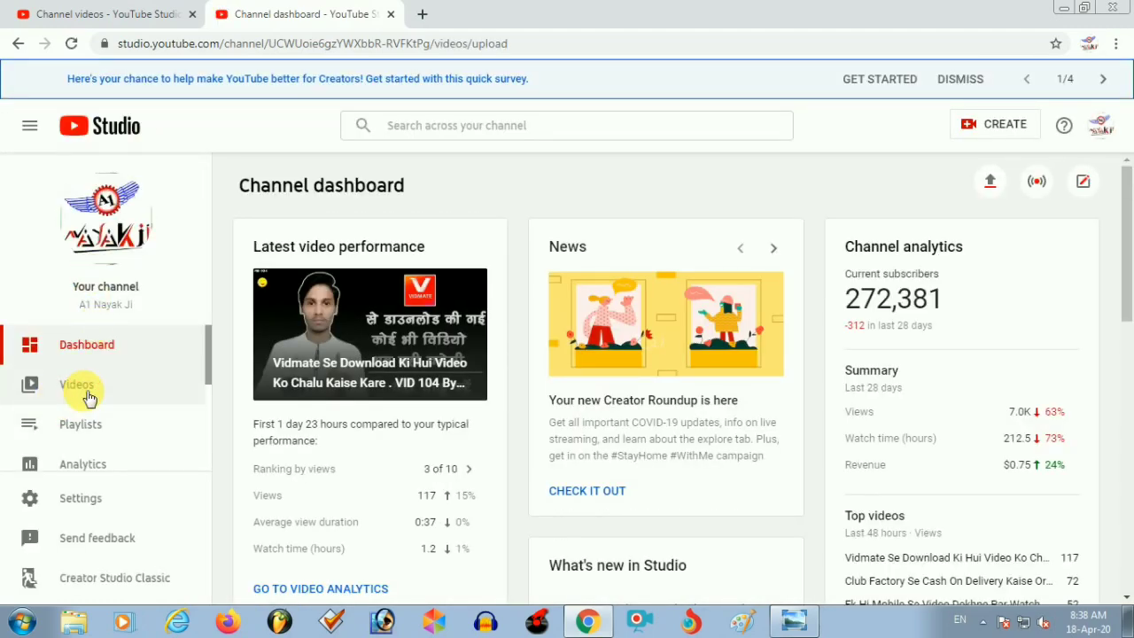
{"action": "left_click", "coordinate": [78, 384]}
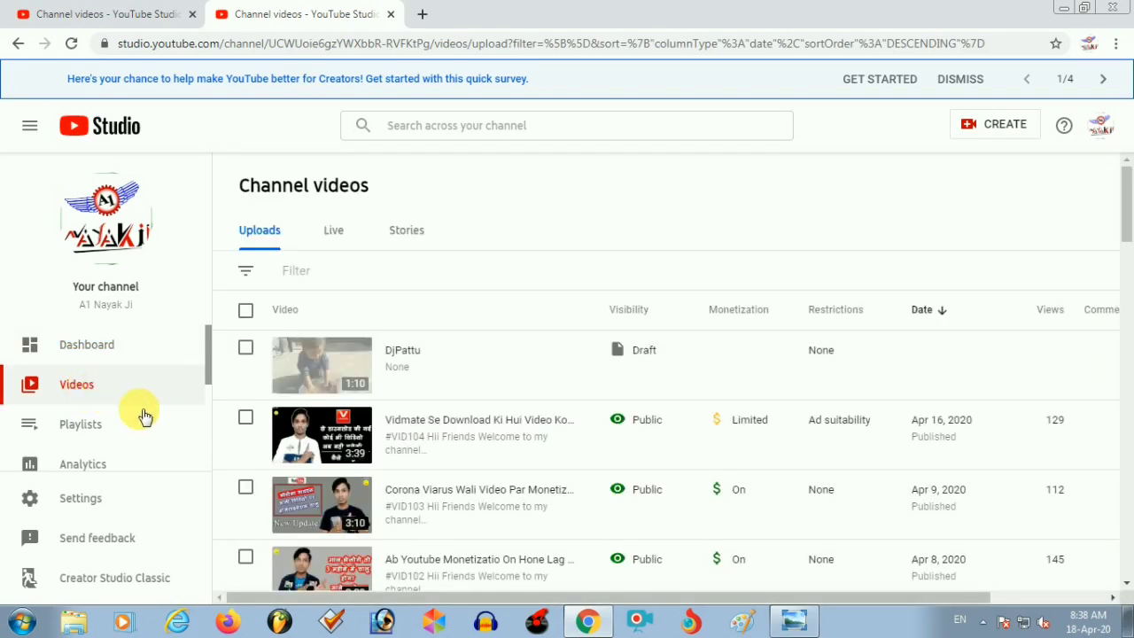
{"action": "mouse_move", "coordinate": [754, 443]}
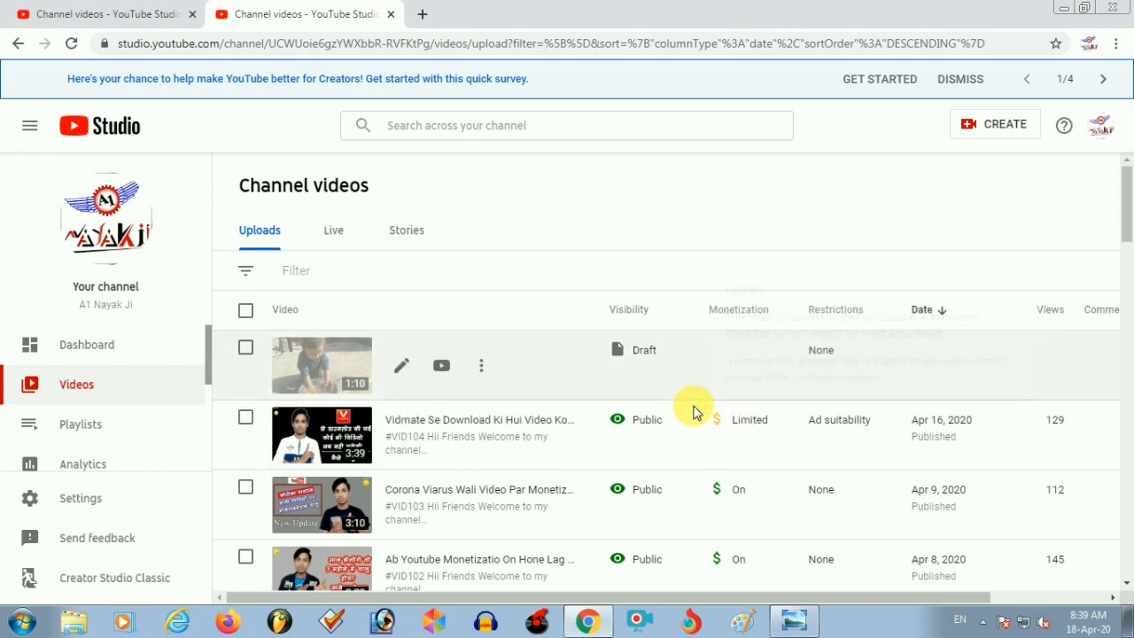
{"action": "mouse_move", "coordinate": [758, 423]}
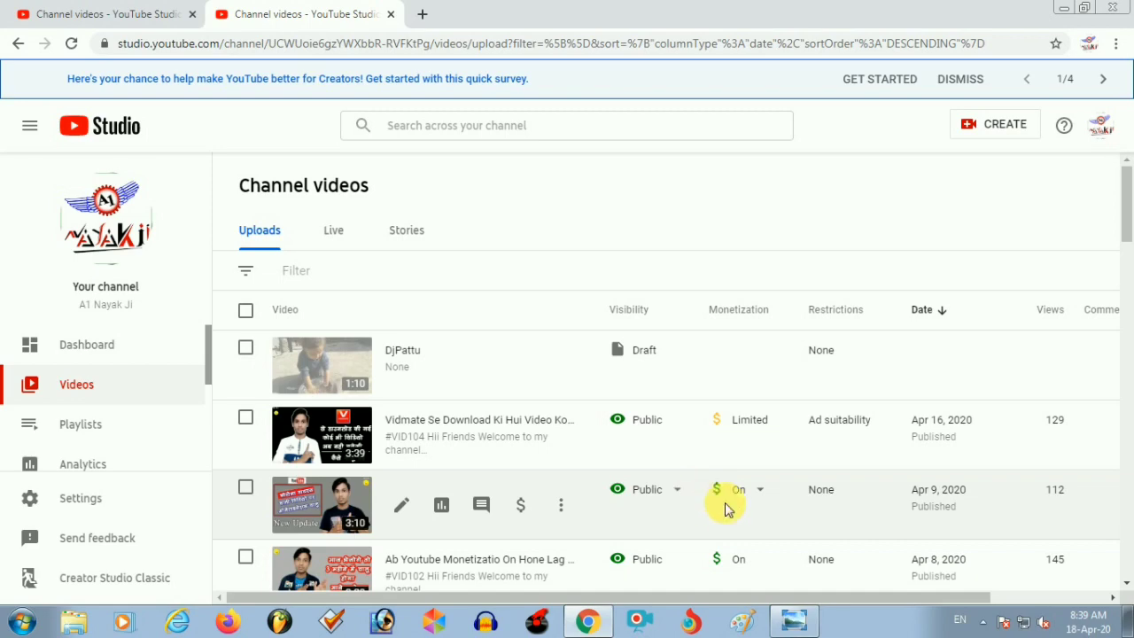
Step: Return to the upload's Ad suitability questionnaire and compare its categories with the monetization statuses in the Channel videos list
{"action": "left_click", "coordinate": [159, 14]}
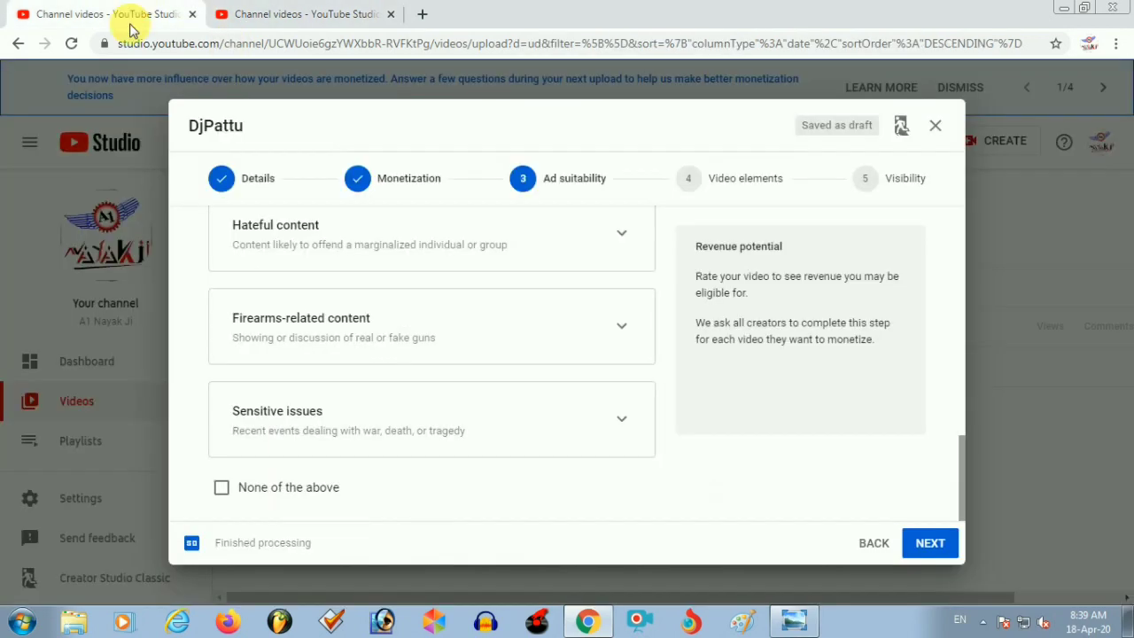
{"action": "scroll", "coordinate": [366, 272], "scroll_direction": "up", "scroll_amount": 10}
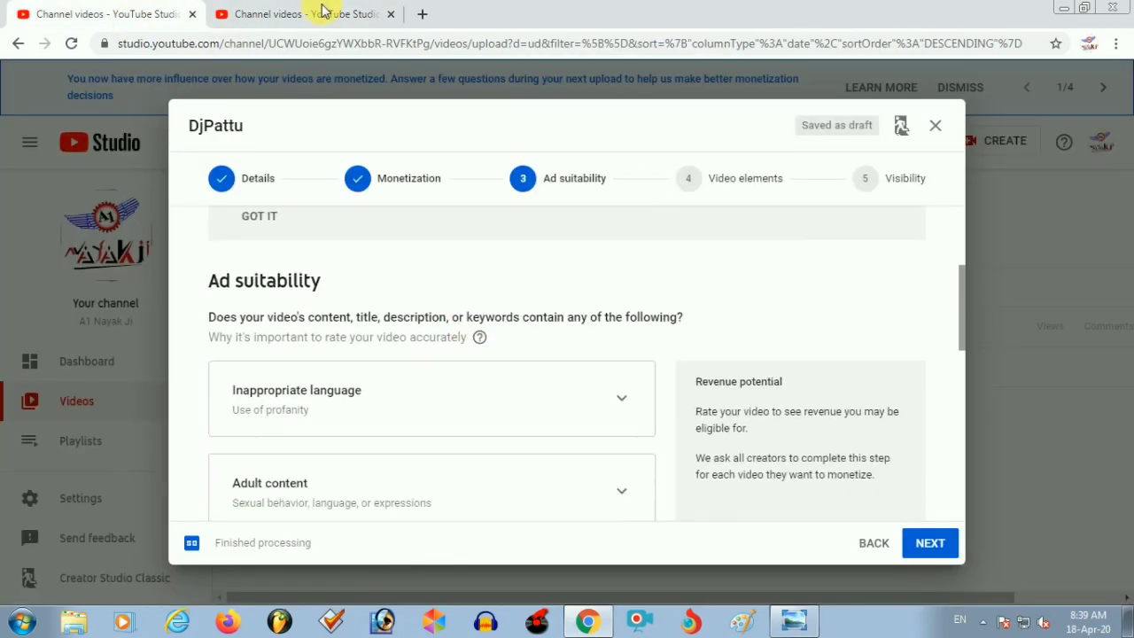
{"action": "key", "text": "ctrl+Tab"}
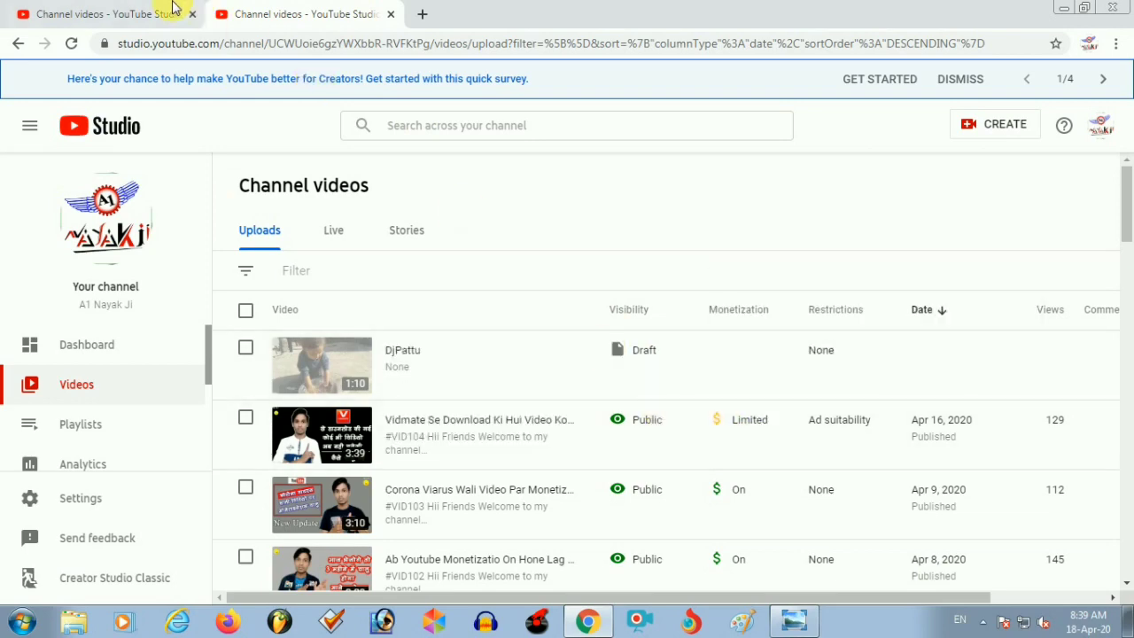
{"action": "left_click", "coordinate": [146, 14]}
{"action": "scroll", "coordinate": [449, 348], "scroll_direction": "down", "scroll_amount": 5}
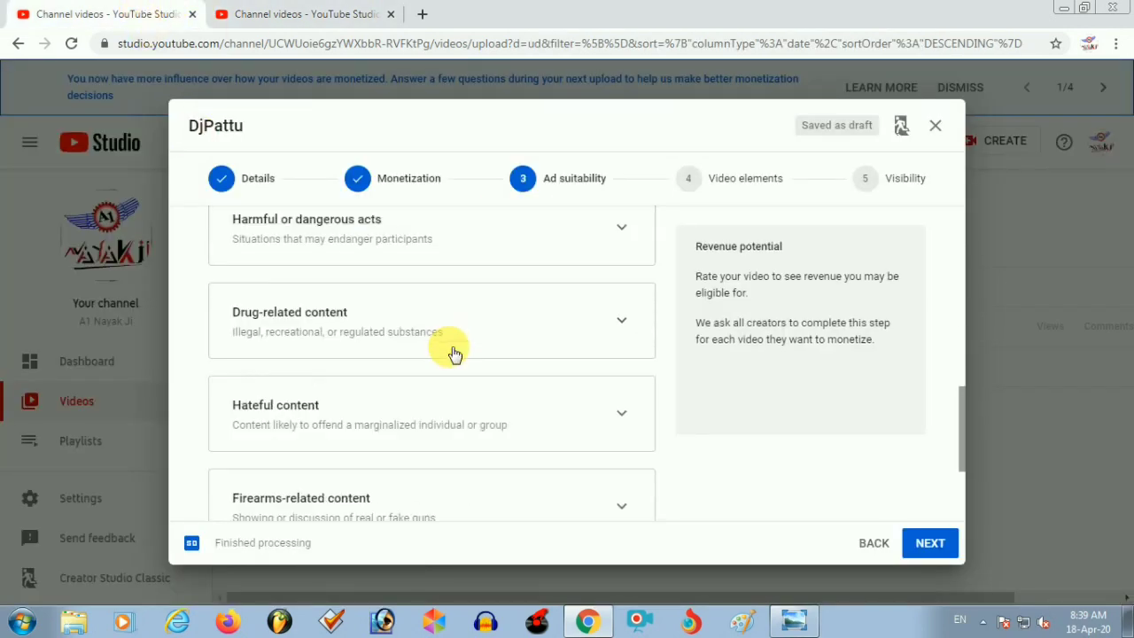
{"action": "left_click", "coordinate": [296, 13]}
{"action": "mouse_move", "coordinate": [535, 435]}
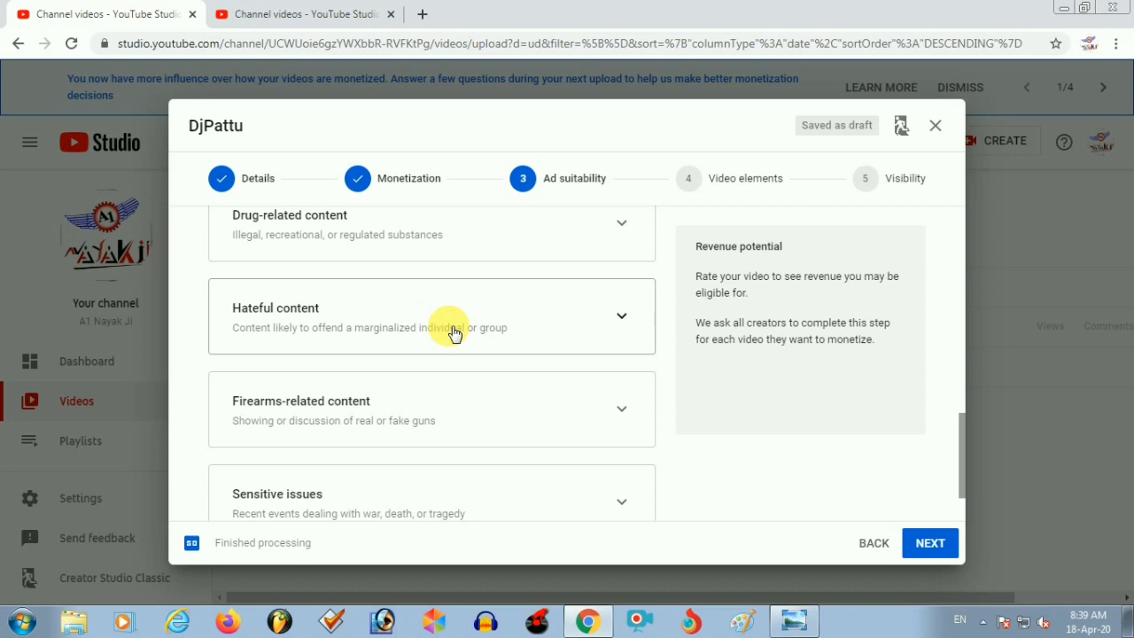
Step: Review the Ad suitability categories, expanding Drug-related content to examine its rating options and collapsing it again
{"action": "scroll", "coordinate": [448, 326], "scroll_direction": "down", "scroll_amount": 1}
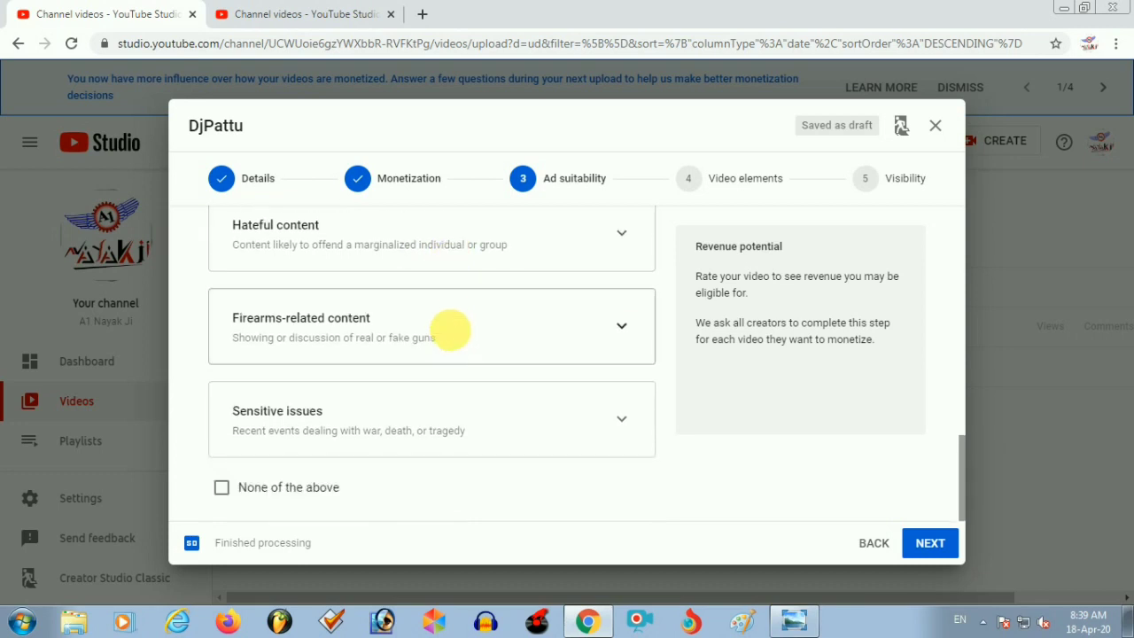
{"action": "scroll", "coordinate": [494, 398], "scroll_direction": "up", "scroll_amount": 8}
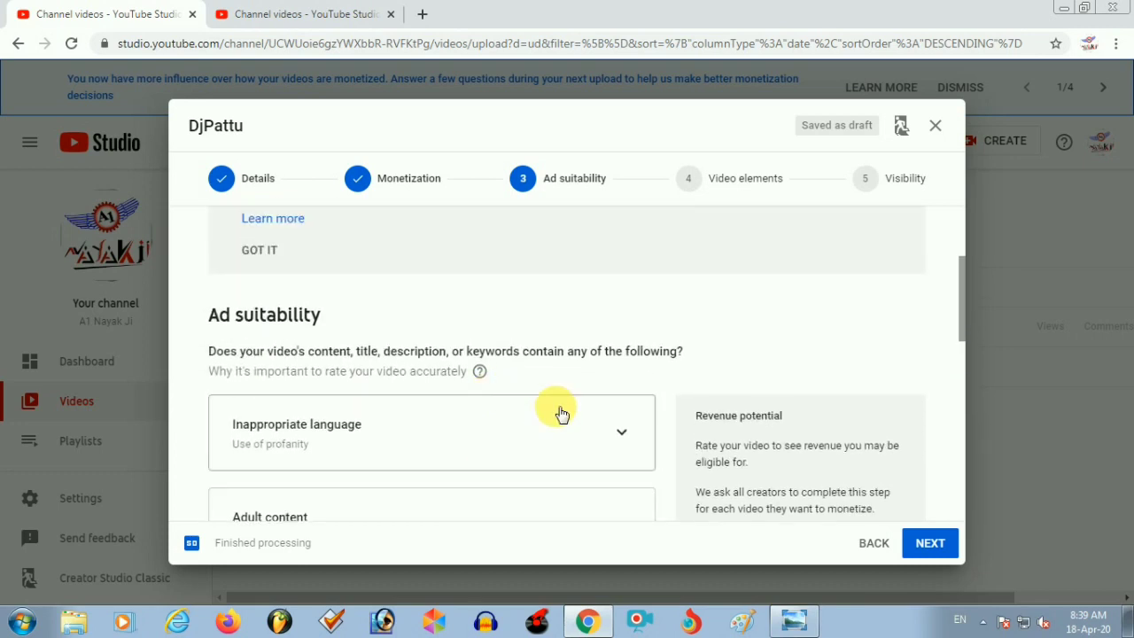
{"action": "scroll", "coordinate": [563, 413], "scroll_direction": "down", "scroll_amount": 1}
{"action": "scroll", "coordinate": [534, 384], "scroll_direction": "down", "scroll_amount": 2}
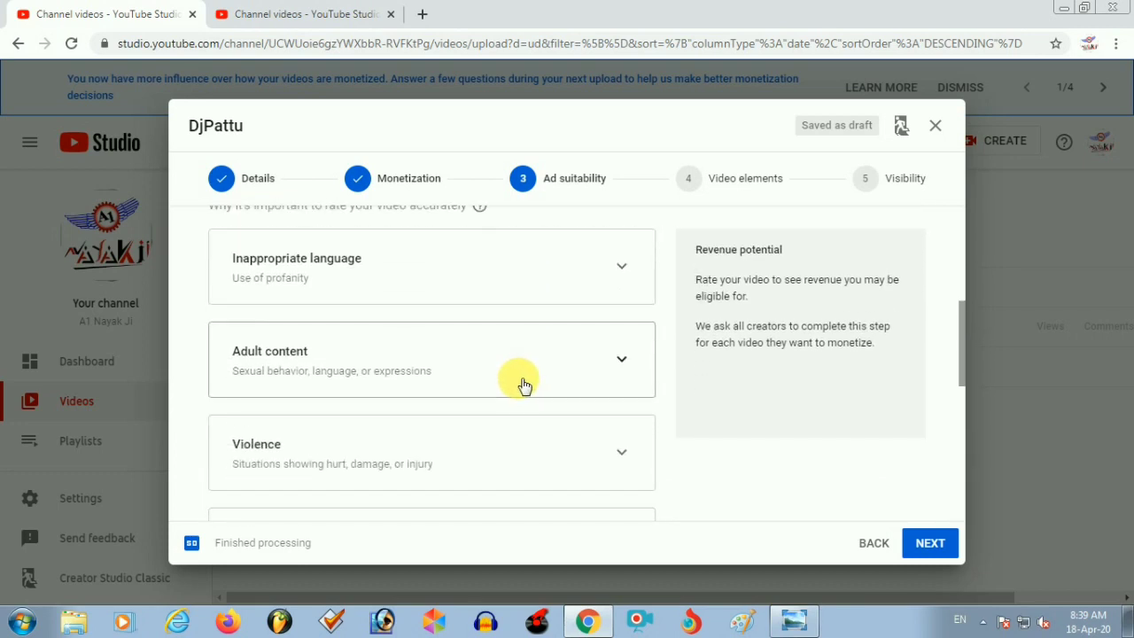
{"action": "scroll", "coordinate": [614, 387], "scroll_direction": "down", "scroll_amount": 5}
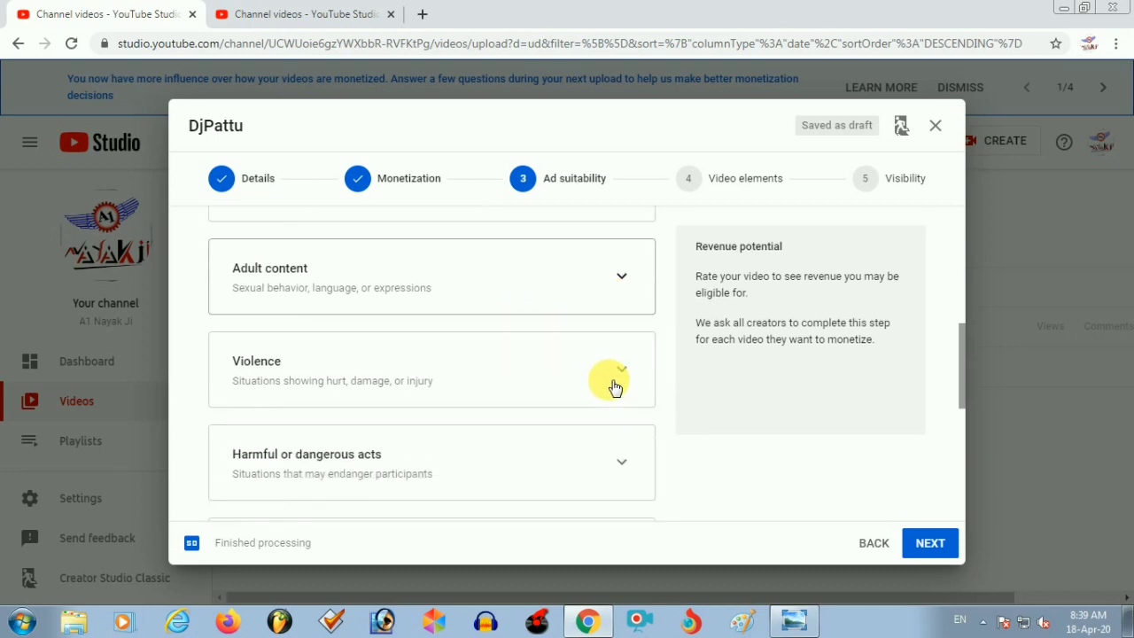
{"action": "left_click", "coordinate": [596, 326]}
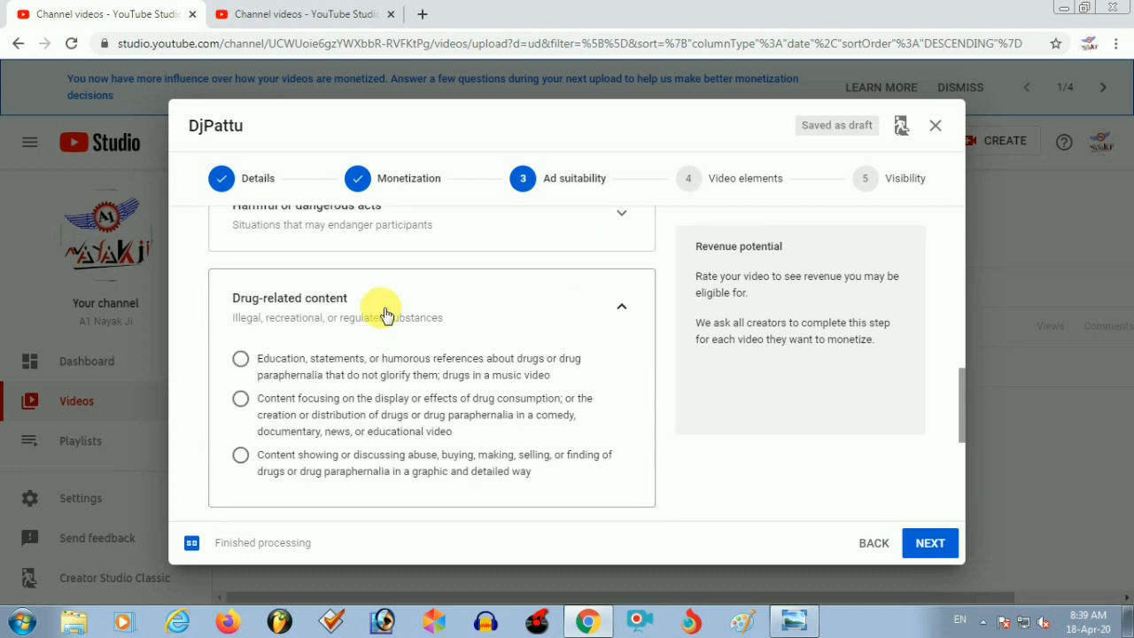
{"action": "left_click", "coordinate": [616, 303]}
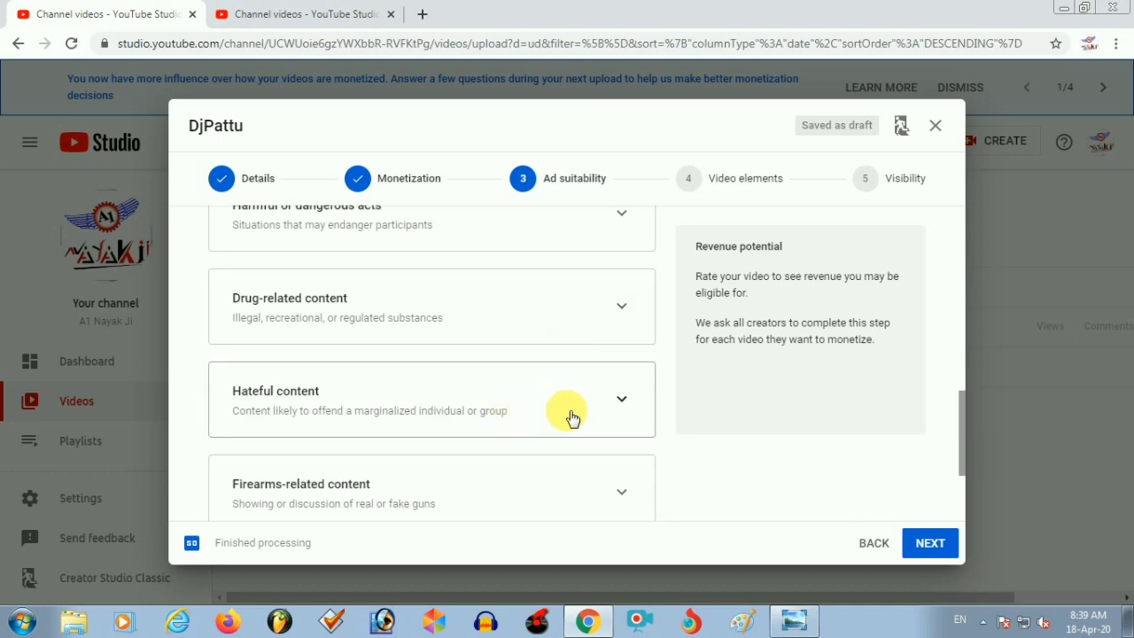
Step: Look over the collapsed Ad suitability categories once more, from Sensitive issues back up to Inappropriate language
{"action": "scroll", "coordinate": [567, 396], "scroll_direction": "down", "scroll_amount": 1}
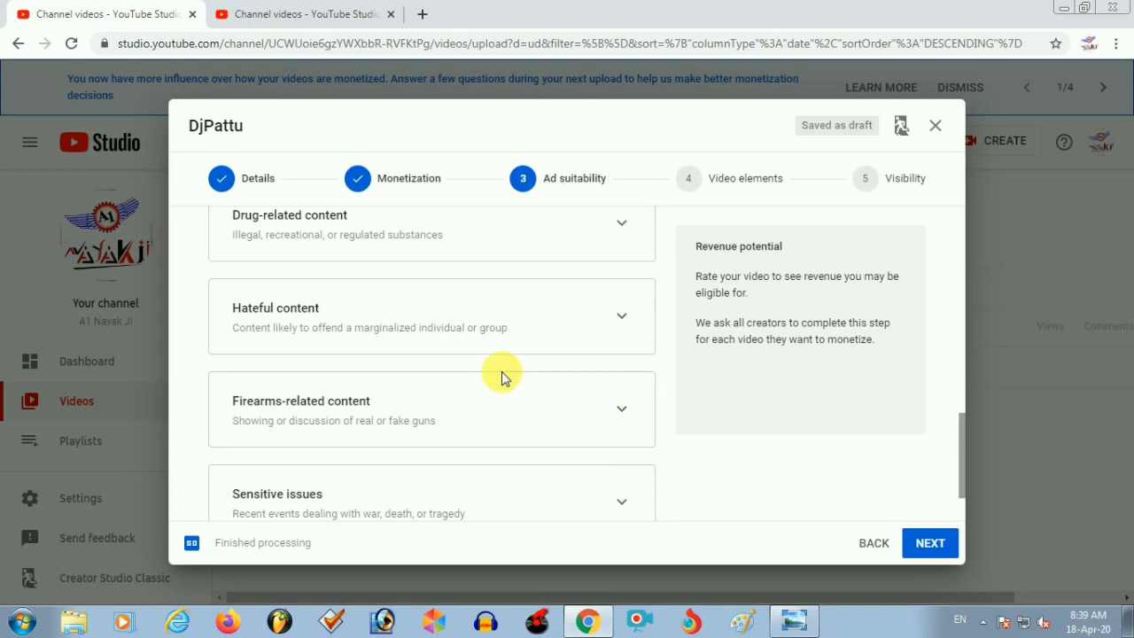
{"action": "scroll", "coordinate": [501, 372], "scroll_direction": "up", "scroll_amount": 6}
{"action": "scroll", "coordinate": [568, 386], "scroll_direction": "down", "scroll_amount": 5}
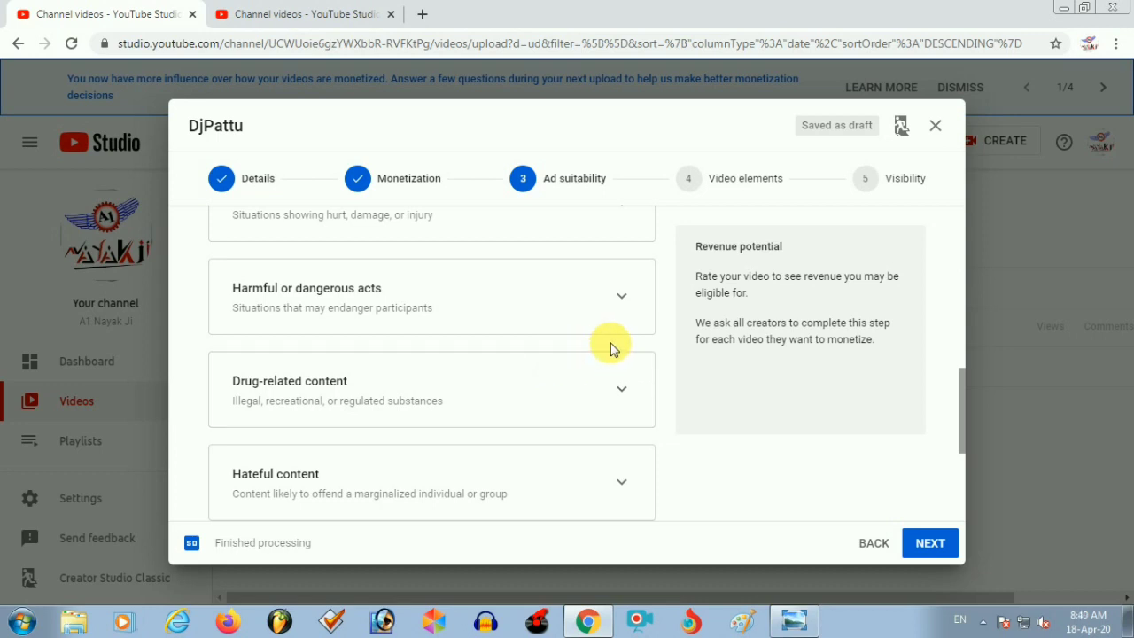
{"action": "scroll", "coordinate": [610, 348], "scroll_direction": "down", "scroll_amount": 3}
{"action": "scroll", "coordinate": [418, 375], "scroll_direction": "up", "scroll_amount": 1}
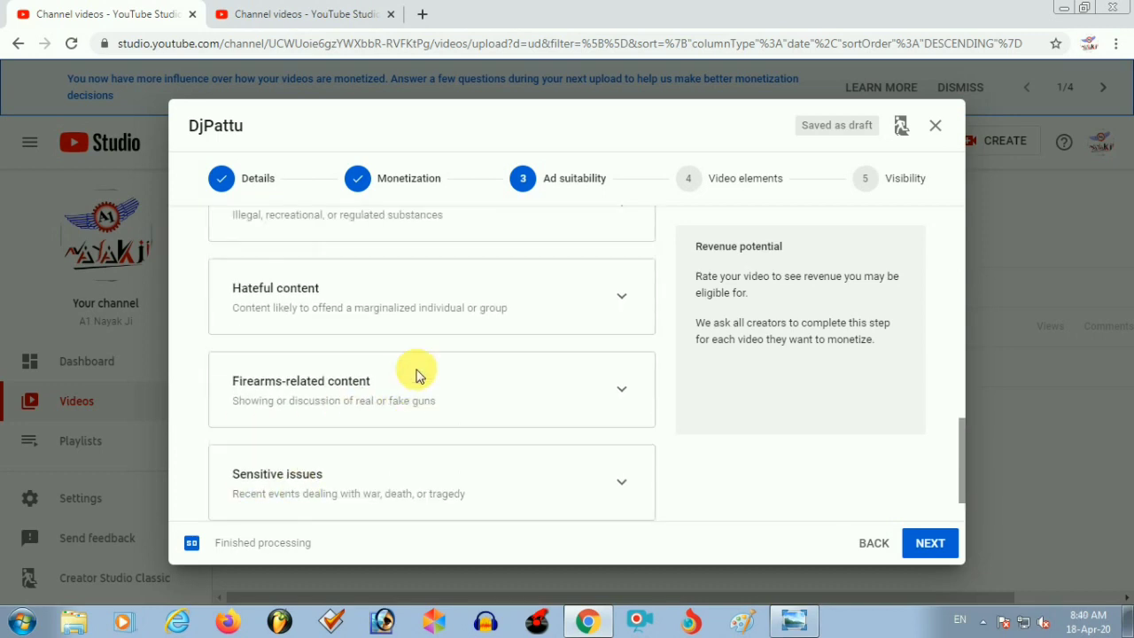
{"action": "scroll", "coordinate": [418, 375], "scroll_direction": "up", "scroll_amount": 3}
{"action": "scroll", "coordinate": [430, 346], "scroll_direction": "up", "scroll_amount": 3}
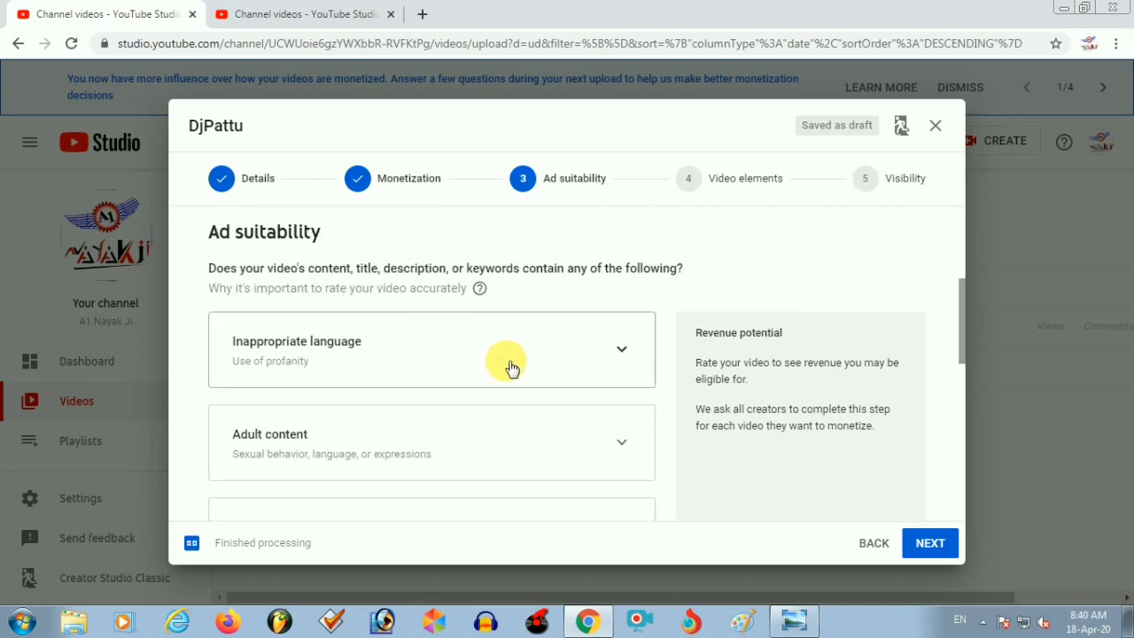
Step: Declare in the Ad suitability questionnaire that the video contains none of the above content categories
{"action": "scroll", "coordinate": [514, 368], "scroll_direction": "down", "scroll_amount": 6}
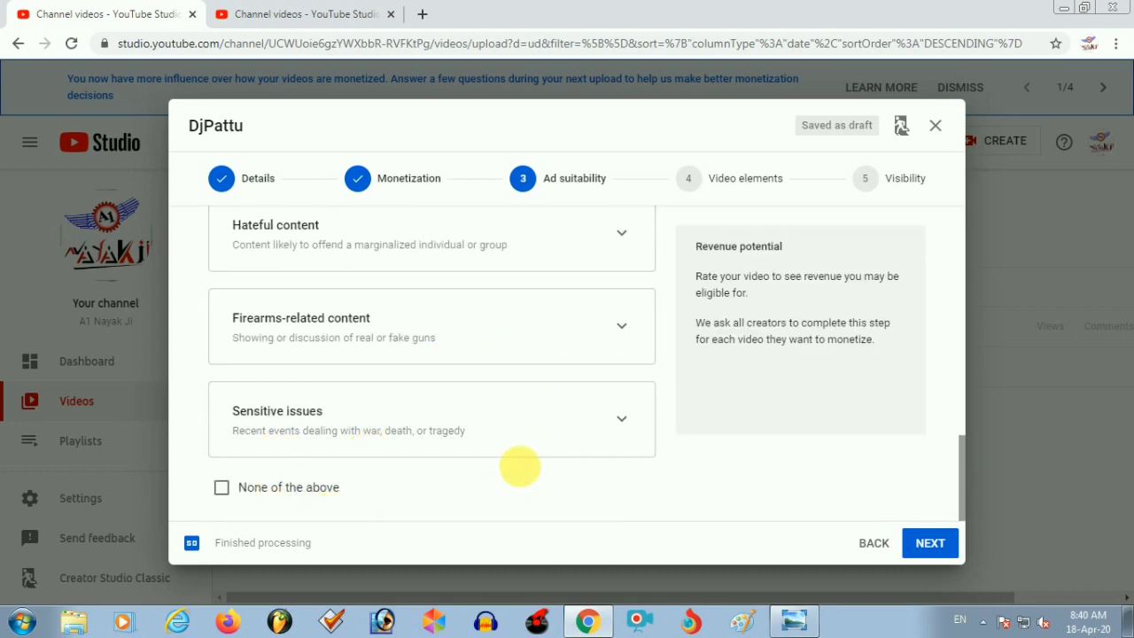
{"action": "scroll", "coordinate": [600, 322], "scroll_direction": "up", "scroll_amount": 5}
{"action": "scroll", "coordinate": [531, 399], "scroll_direction": "down", "scroll_amount": 5}
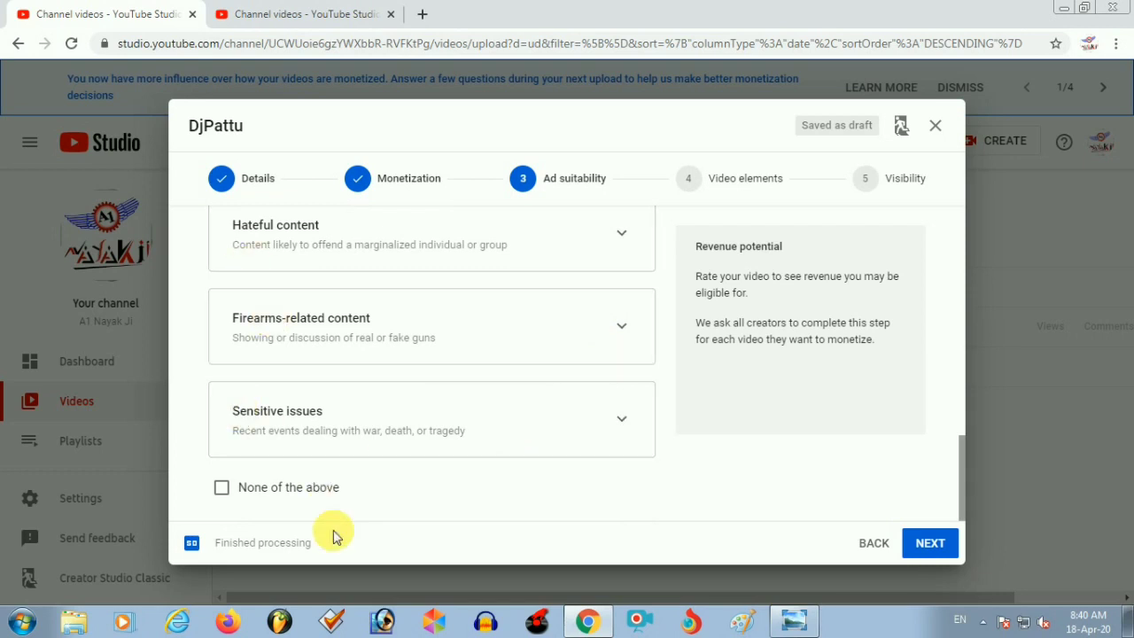
{"action": "scroll", "coordinate": [466, 380], "scroll_direction": "up", "scroll_amount": 1}
{"action": "scroll", "coordinate": [476, 380], "scroll_direction": "down", "scroll_amount": 1}
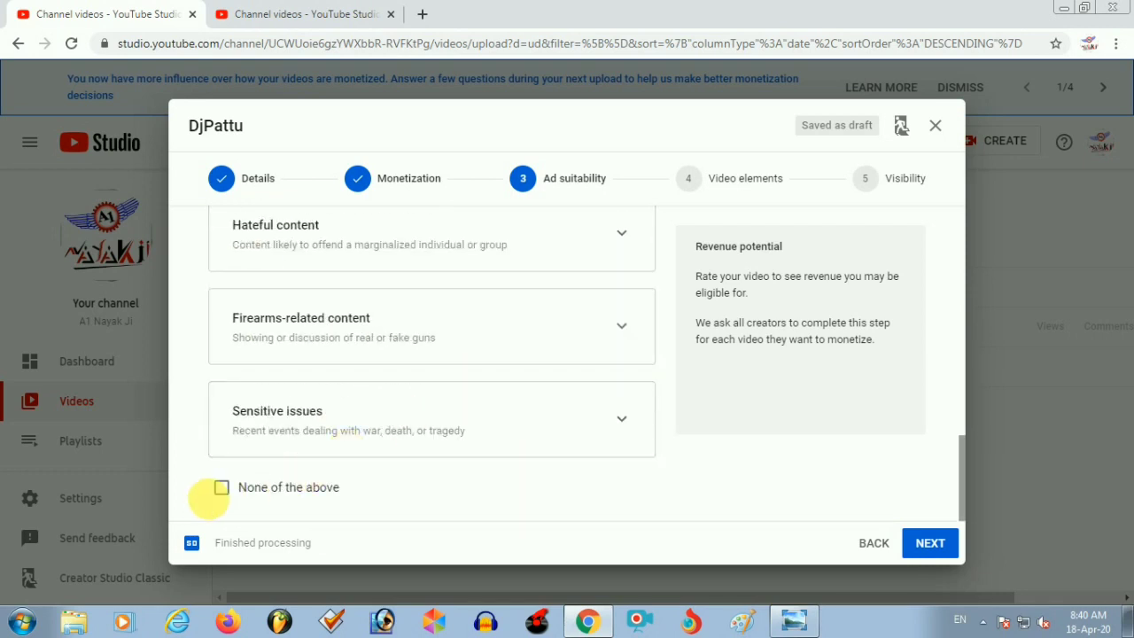
{"action": "left_click", "coordinate": [223, 488]}
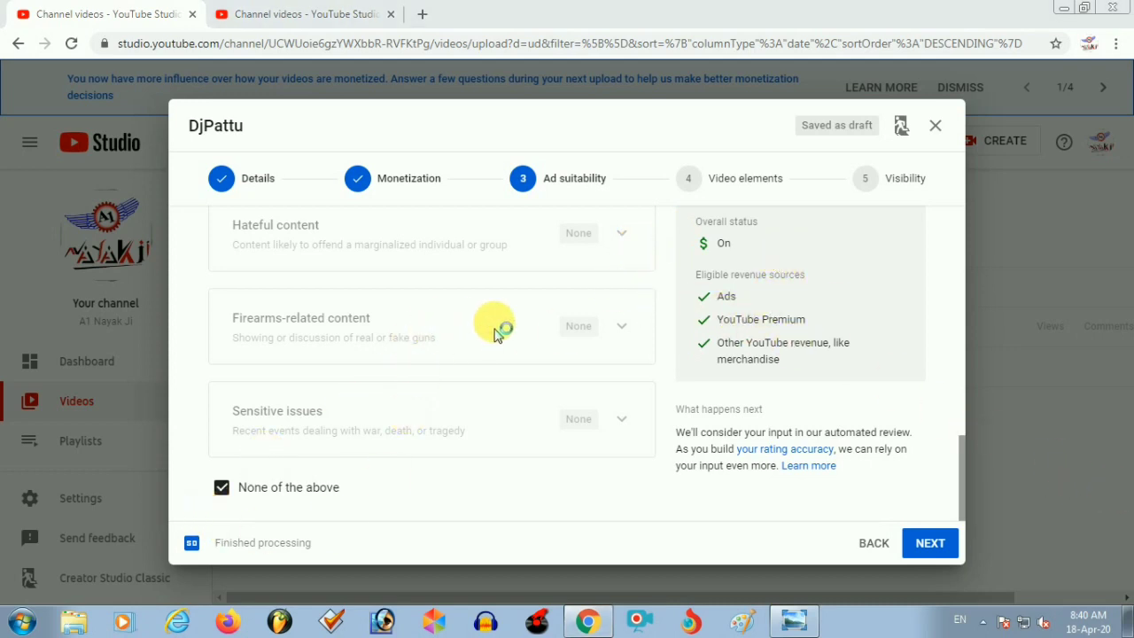
Step: Go to the upload's Visibility settings and set the video to Public
{"action": "left_click", "coordinate": [708, 177]}
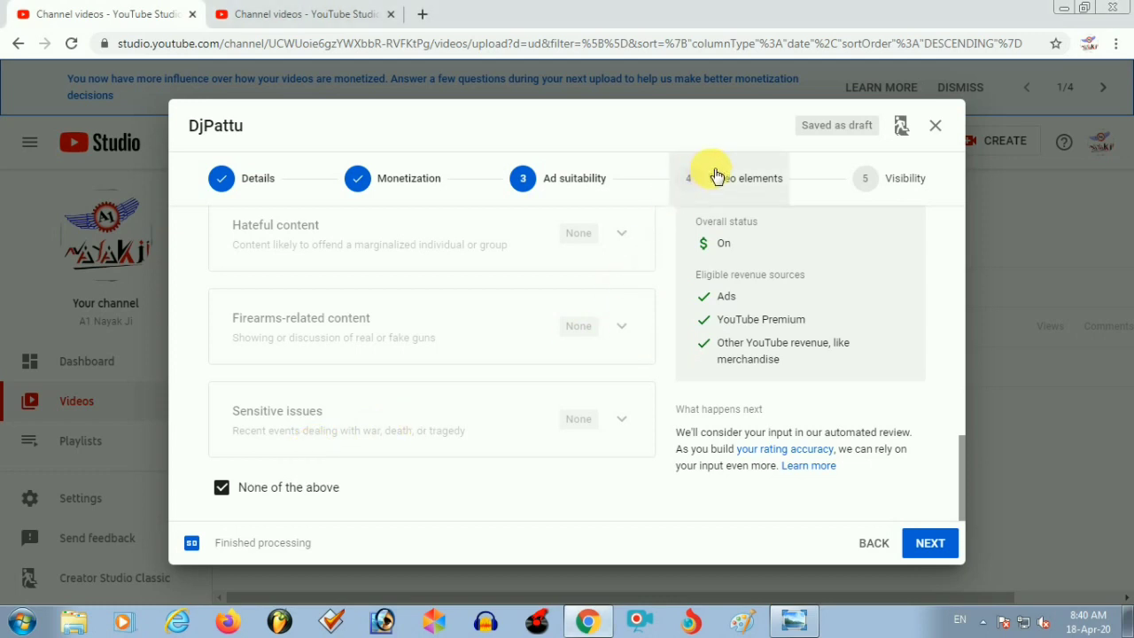
{"action": "left_click", "coordinate": [869, 183]}
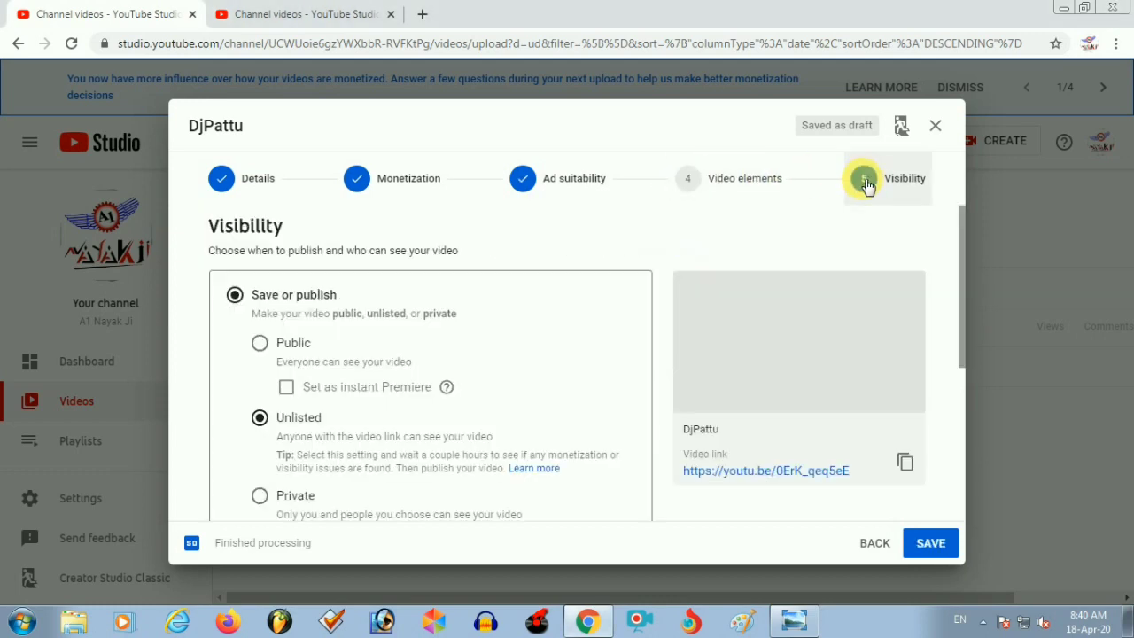
{"action": "left_click", "coordinate": [266, 348]}
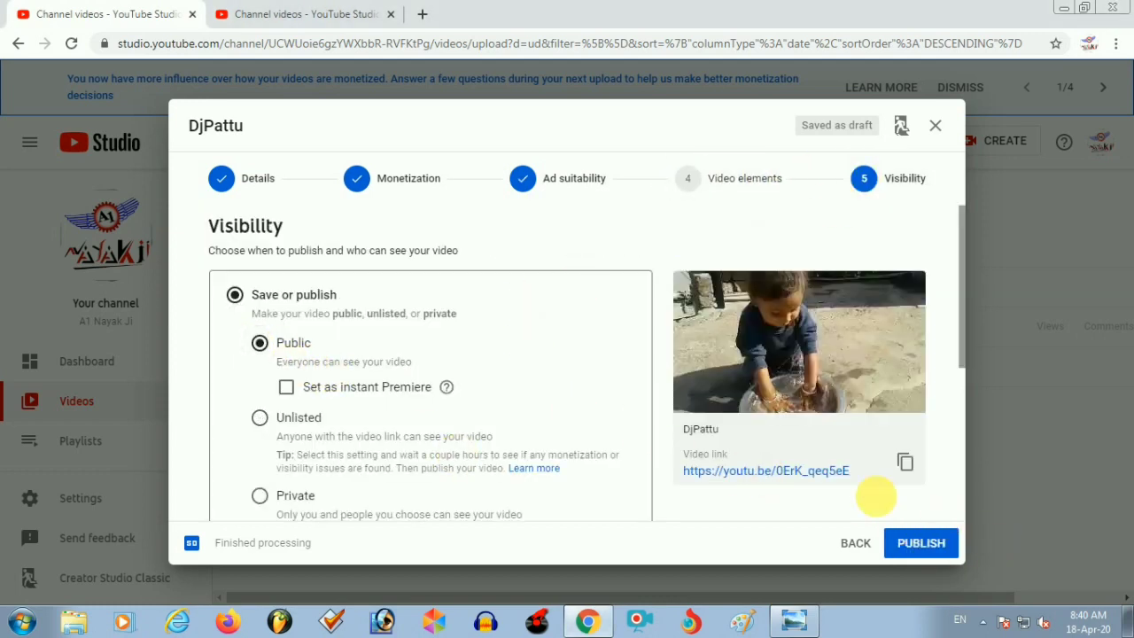
Step: Return to the Ad suitability questionnaire and clear the "None of the above" answer
{"action": "left_click", "coordinate": [520, 178]}
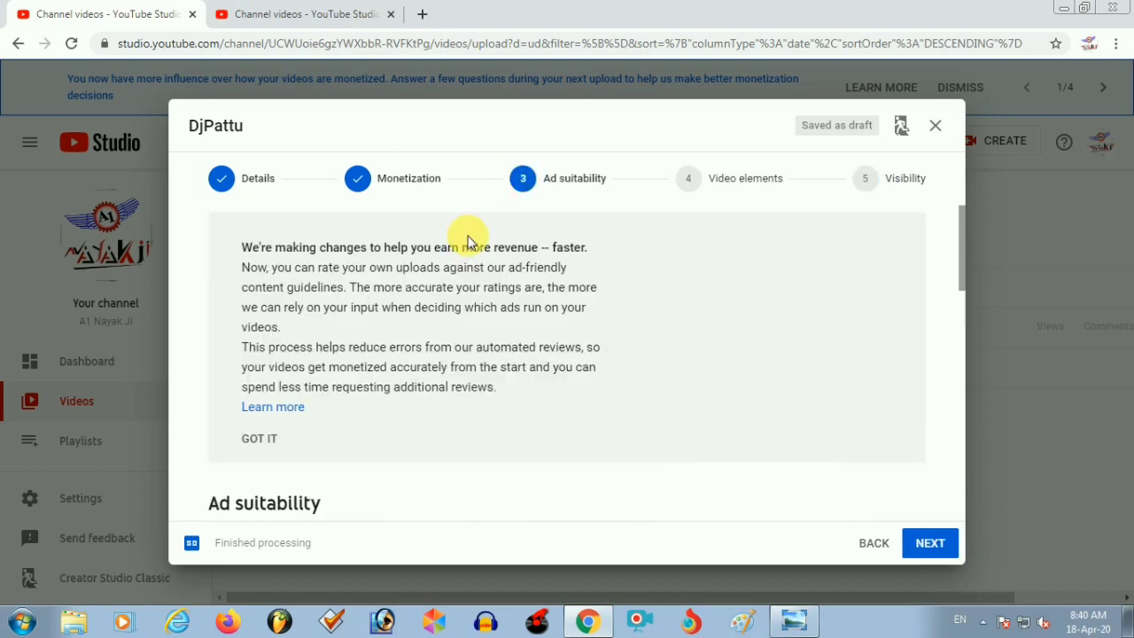
{"action": "scroll", "coordinate": [460, 387], "scroll_direction": "down", "scroll_amount": 15}
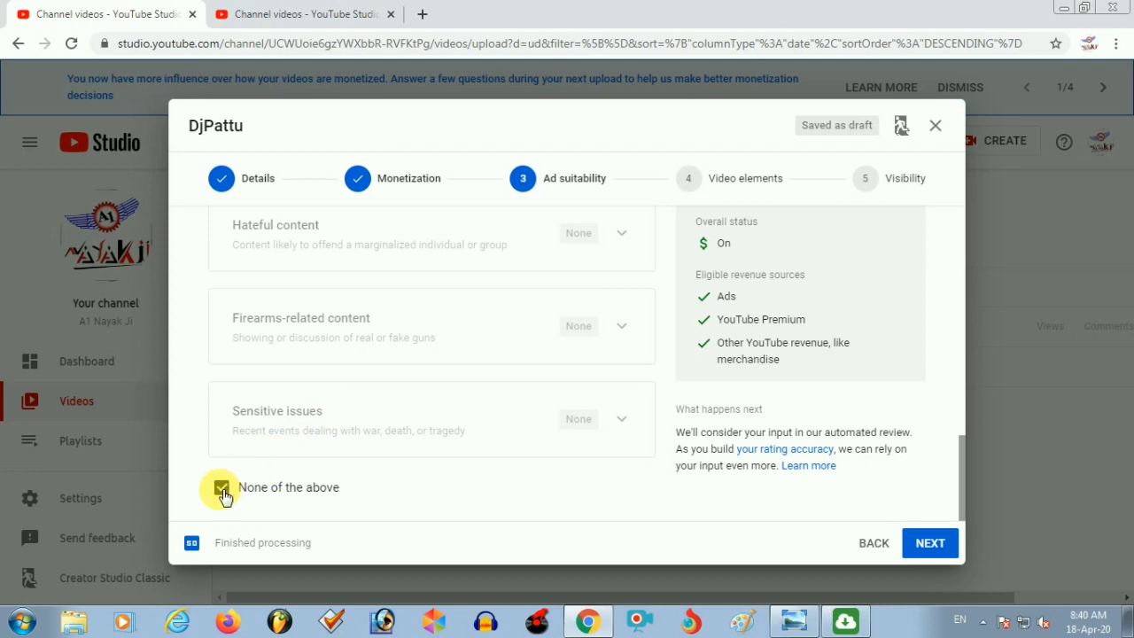
{"action": "left_click", "coordinate": [221, 488]}
Step: Expand Drug-related content to examine its three rating options, and look over the other Ad suitability categories
{"action": "scroll", "coordinate": [526, 331], "scroll_direction": "up", "scroll_amount": 3}
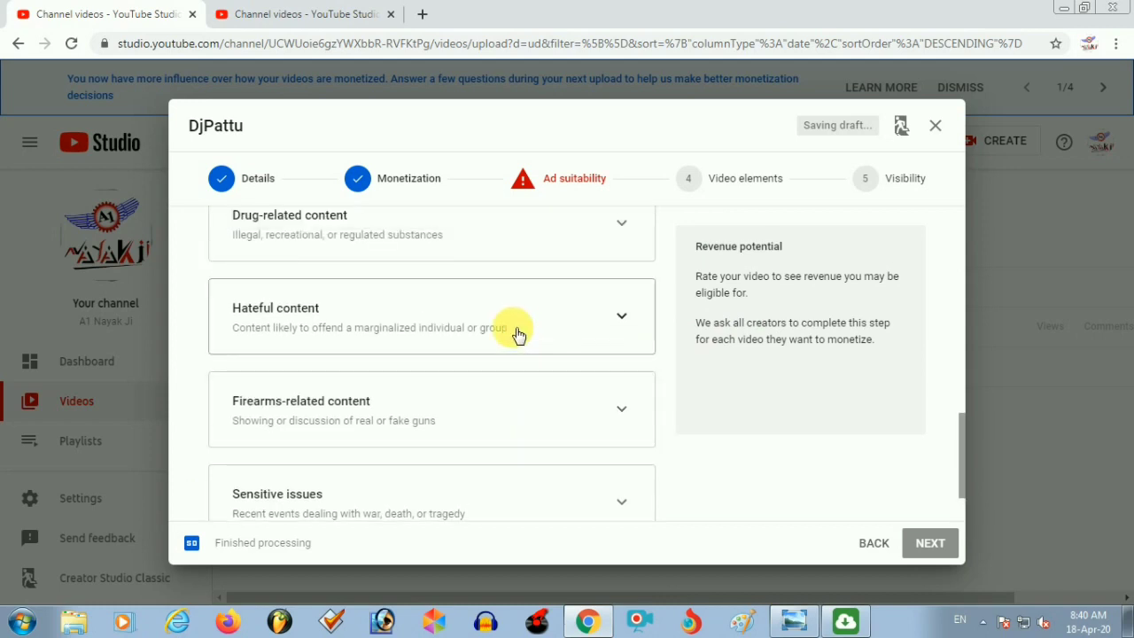
{"action": "scroll", "coordinate": [353, 347], "scroll_direction": "up", "scroll_amount": 1}
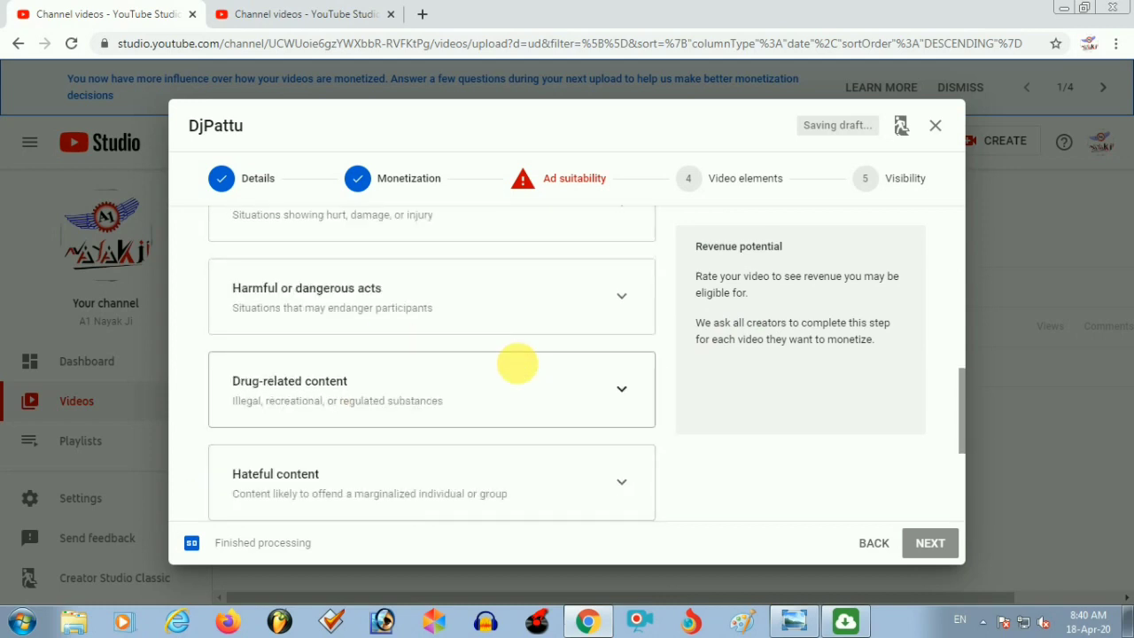
{"action": "left_click", "coordinate": [624, 390]}
{"action": "scroll", "coordinate": [247, 415], "scroll_direction": "down", "scroll_amount": 2}
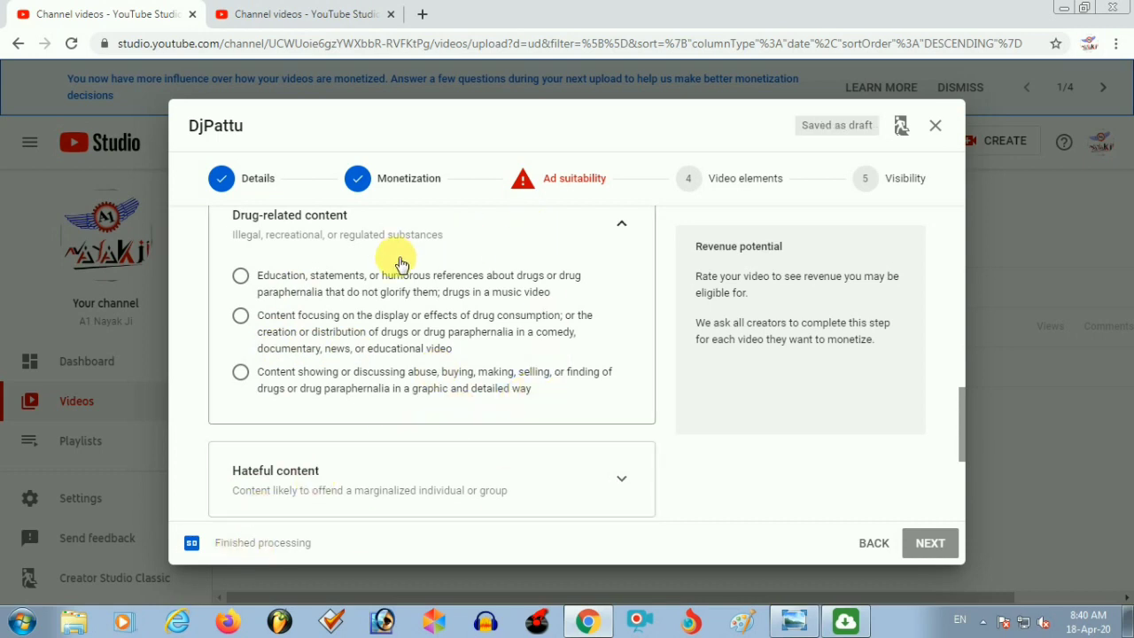
{"action": "scroll", "coordinate": [523, 363], "scroll_direction": "up", "scroll_amount": 2}
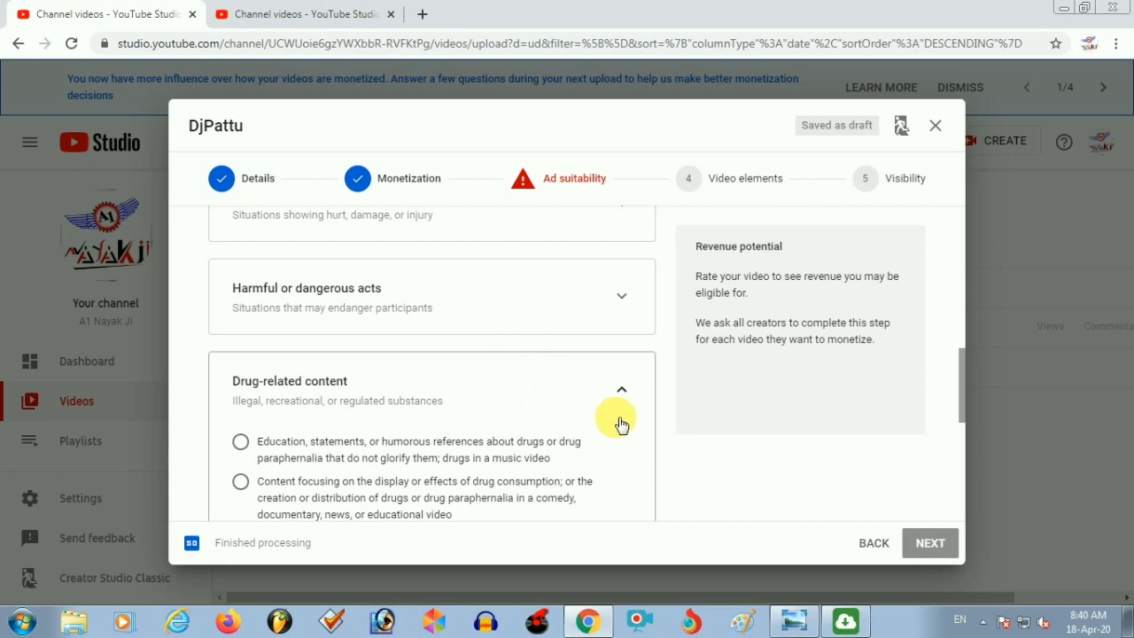
{"action": "scroll", "coordinate": [536, 405], "scroll_direction": "up", "scroll_amount": 1}
{"action": "scroll", "coordinate": [532, 390], "scroll_direction": "up", "scroll_amount": 2}
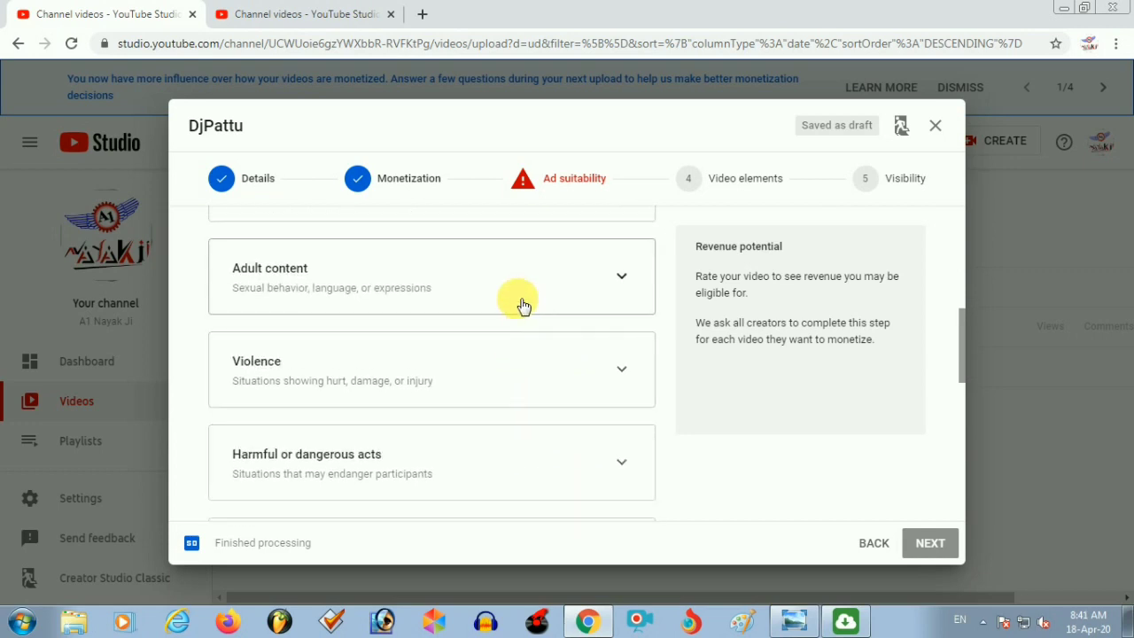
{"action": "scroll", "coordinate": [532, 312], "scroll_direction": "up", "scroll_amount": 2}
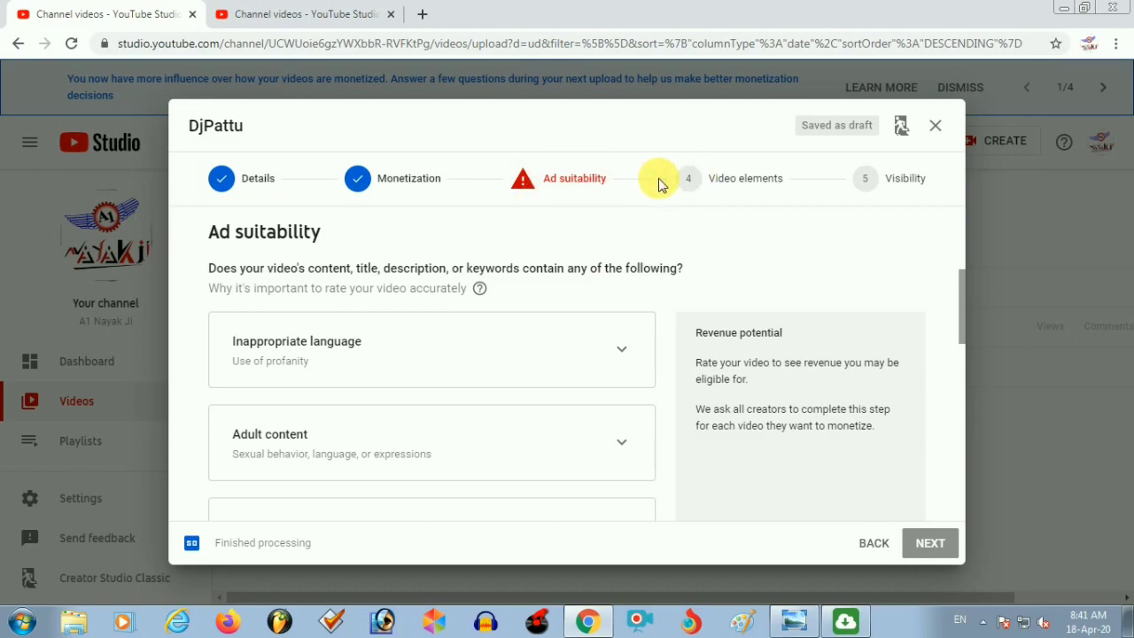
{"action": "scroll", "coordinate": [577, 389], "scroll_direction": "down", "scroll_amount": 8}
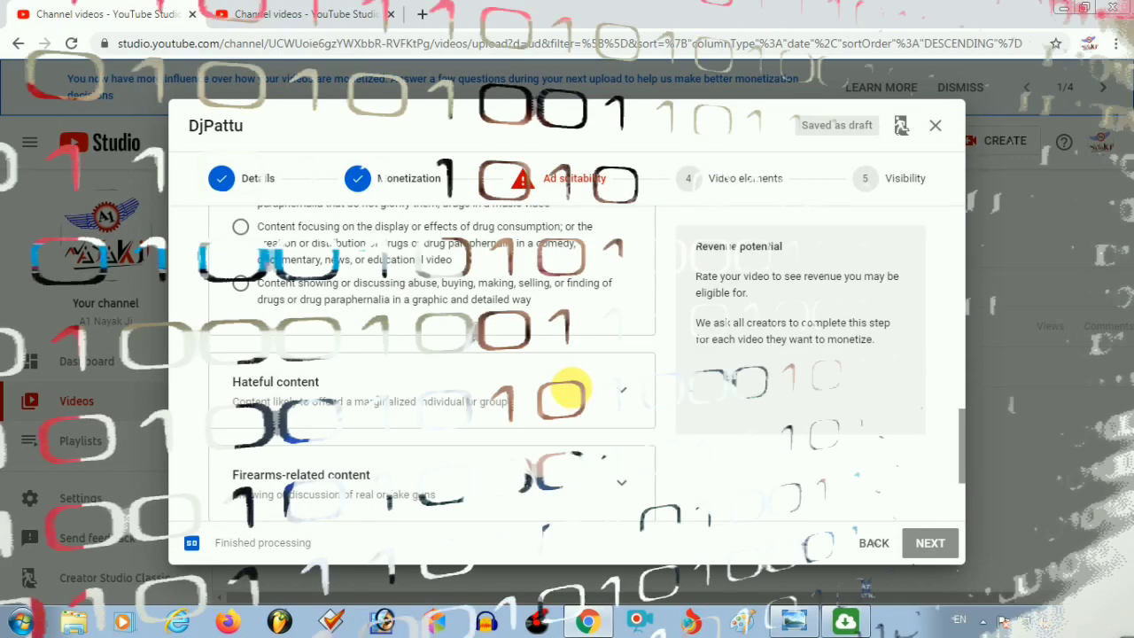